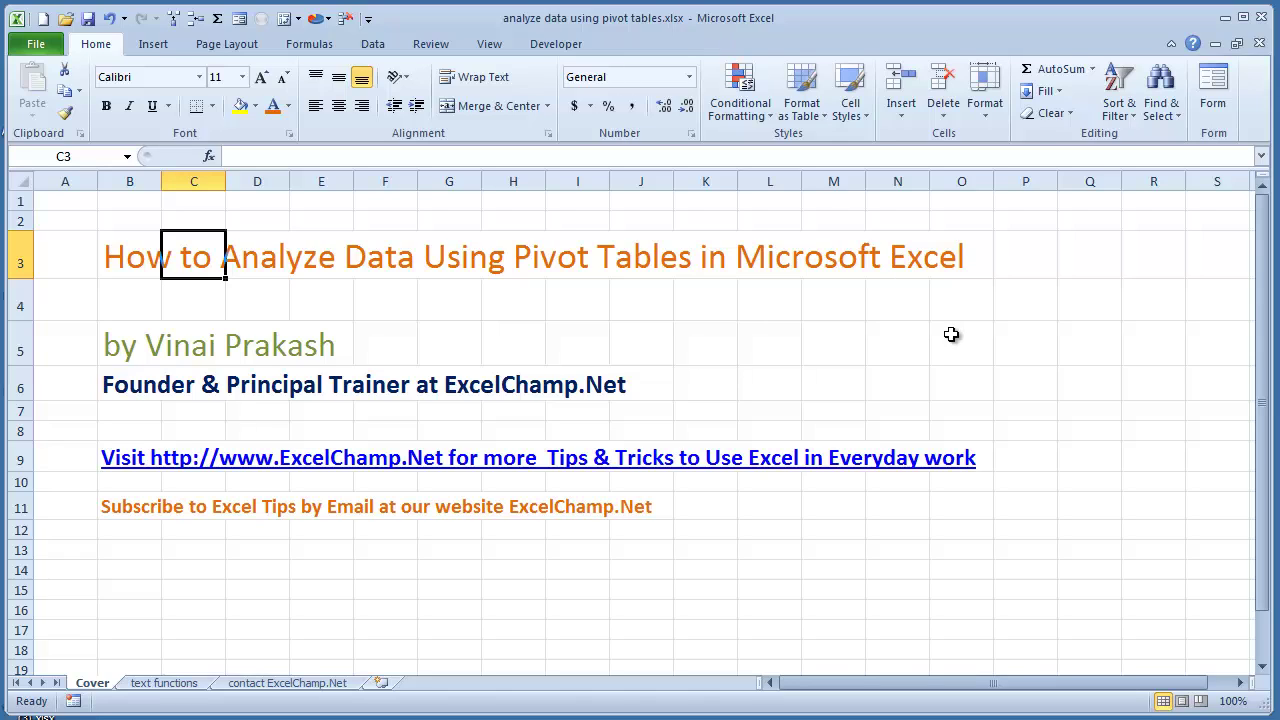
- Select an empty cell on the workbook's Cover sheet
left_click(329, 597)
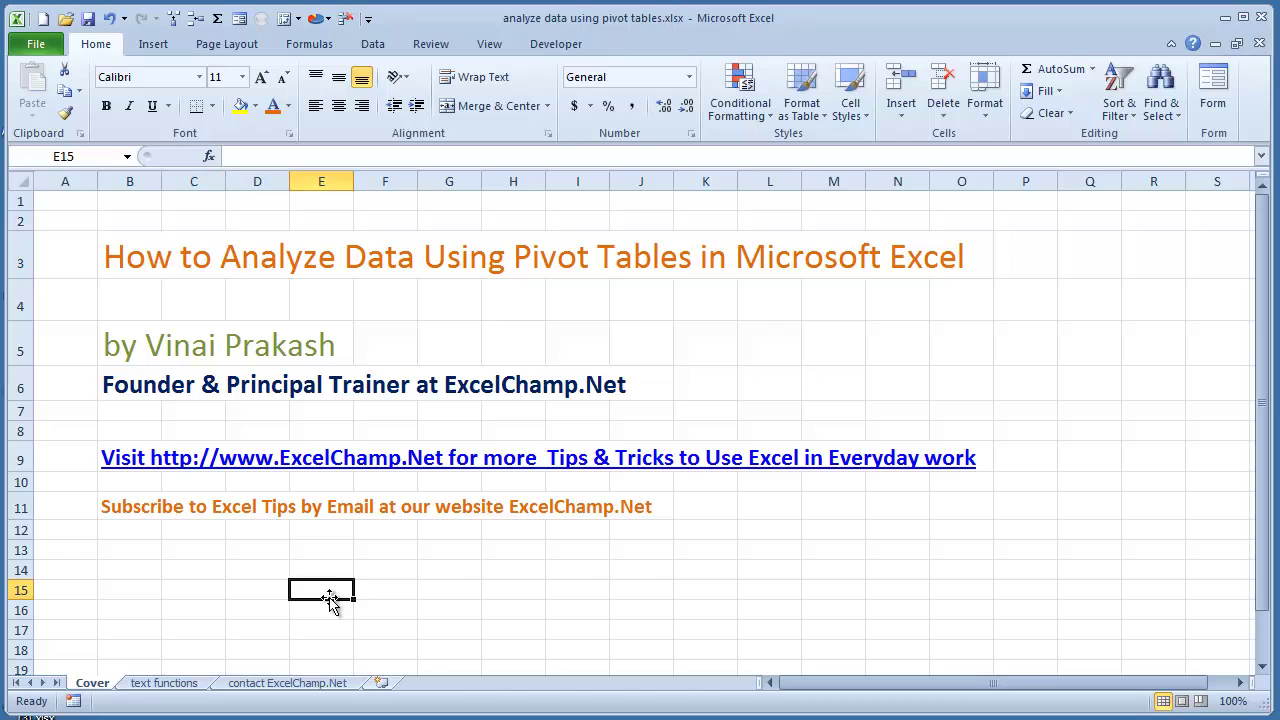
left_click(164, 685)
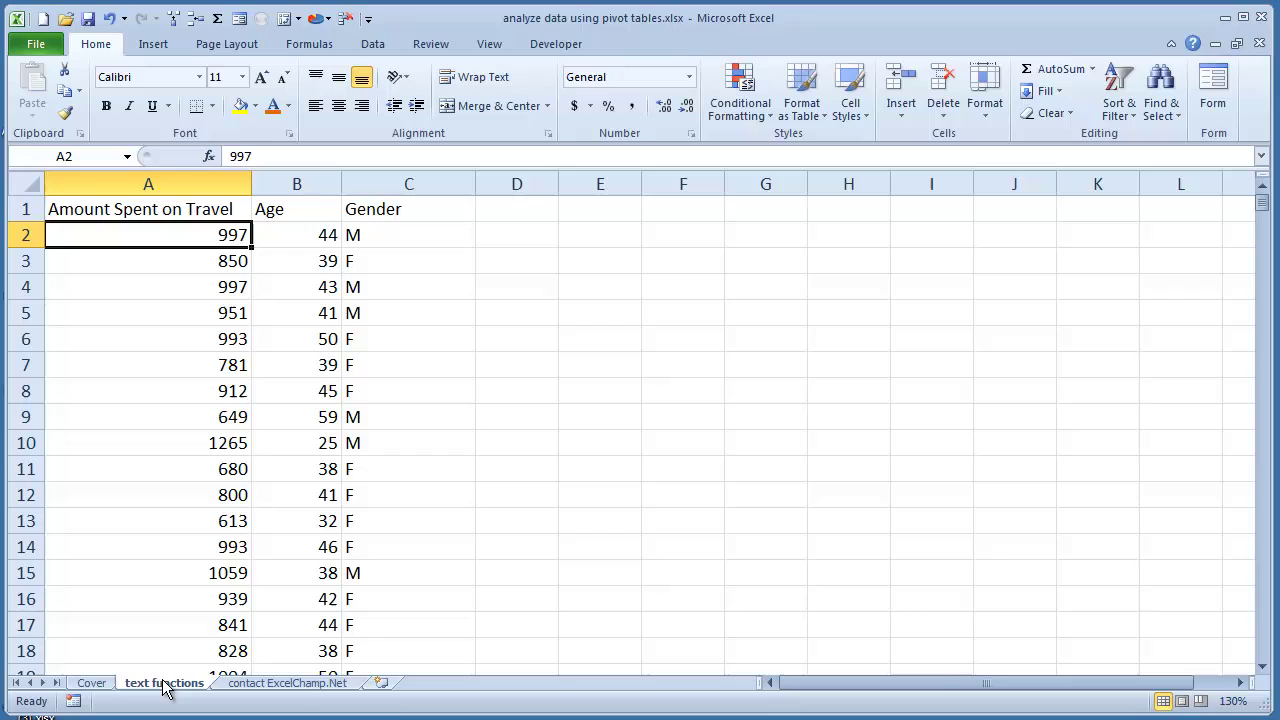
key("ctrl+Down")
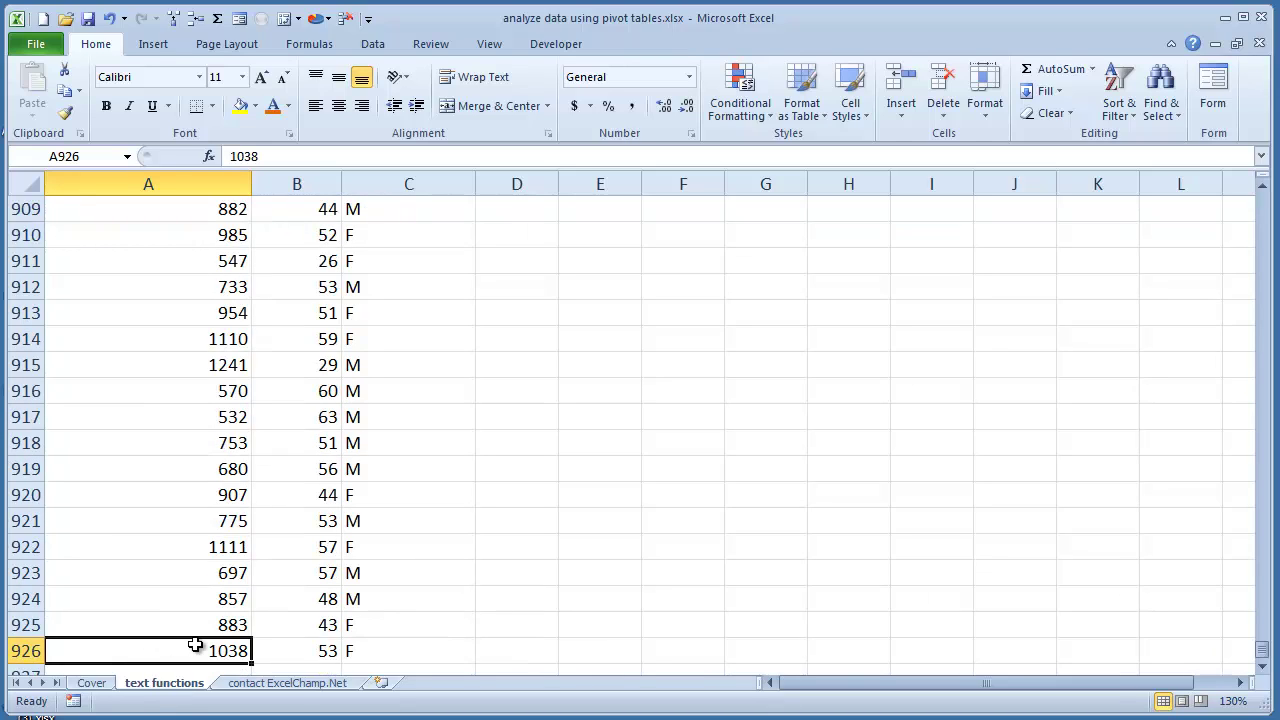
key("ctrl+Up")
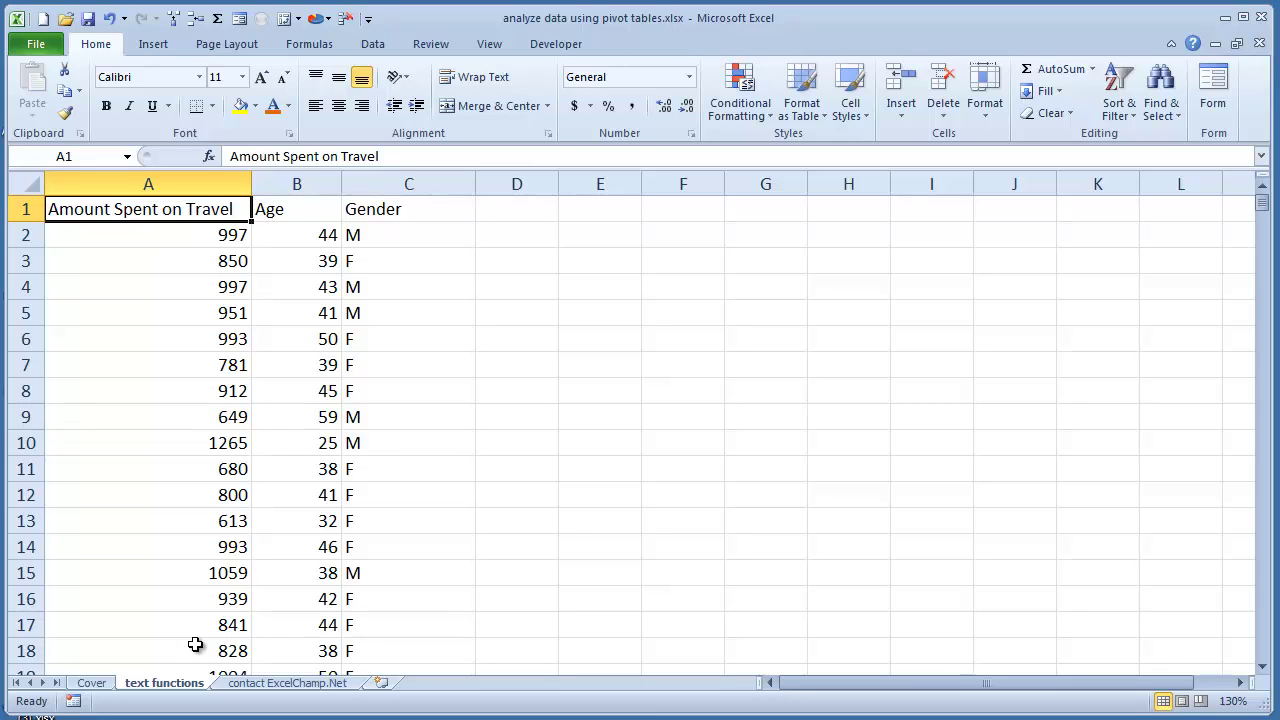
left_click(192, 388)
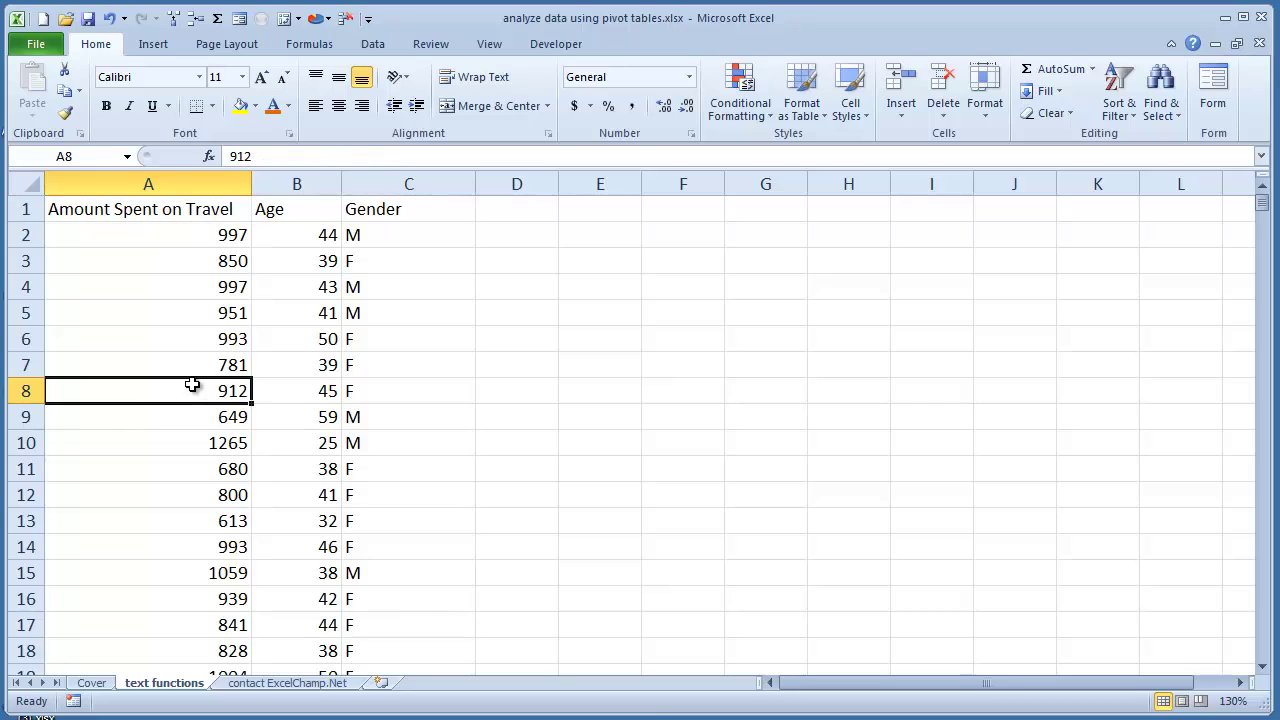
left_click(286, 432)
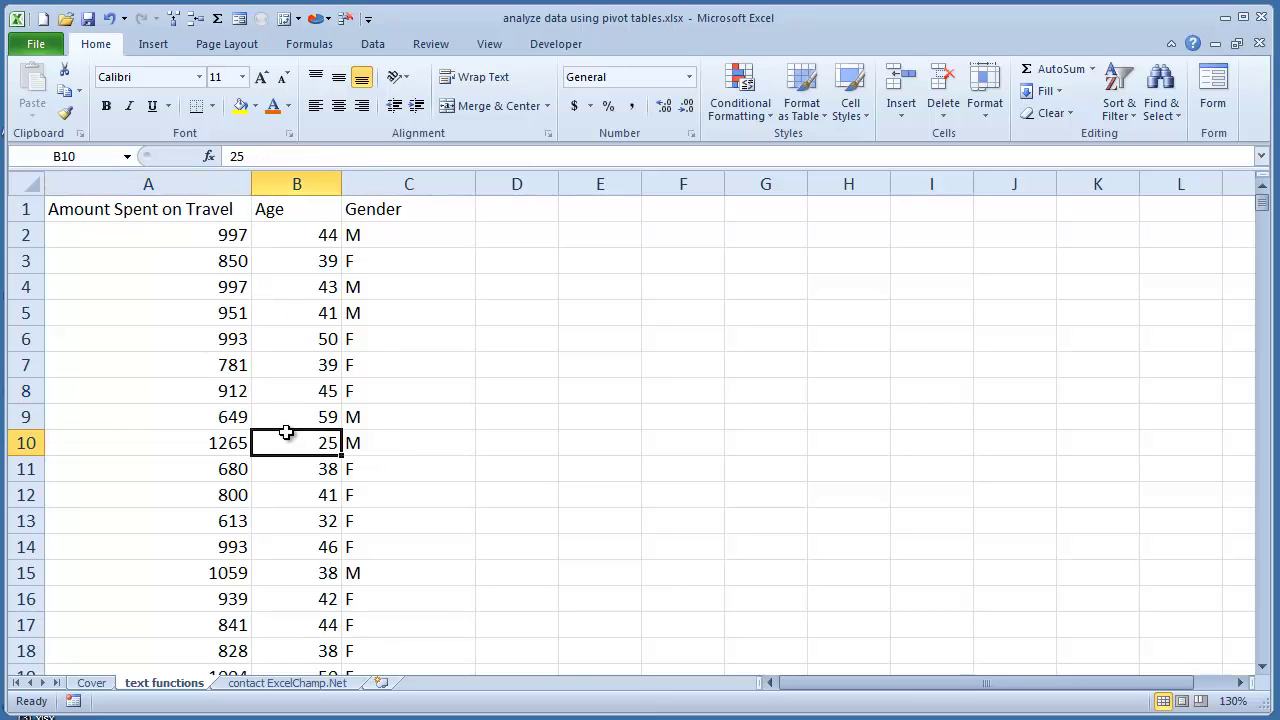
- Insert a PivotTable from 'text functions'!A1:C926 on a new worksheet
left_click(151, 45)
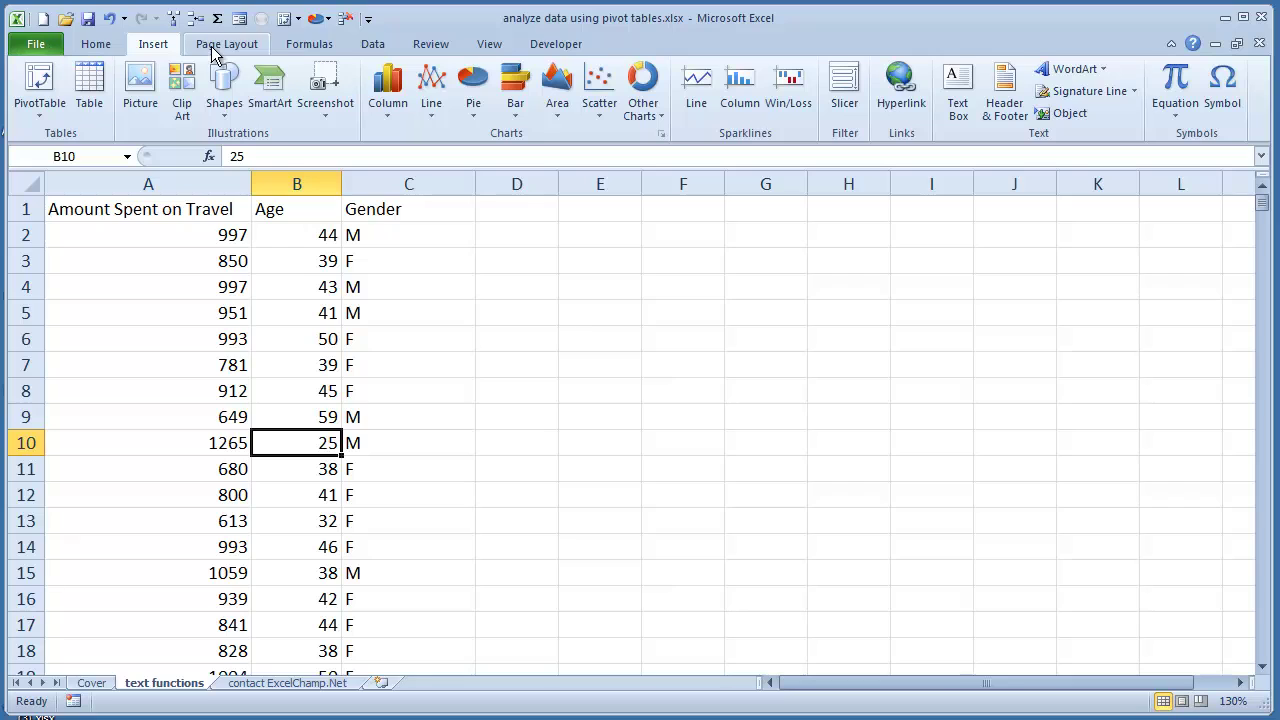
left_click(44, 85)
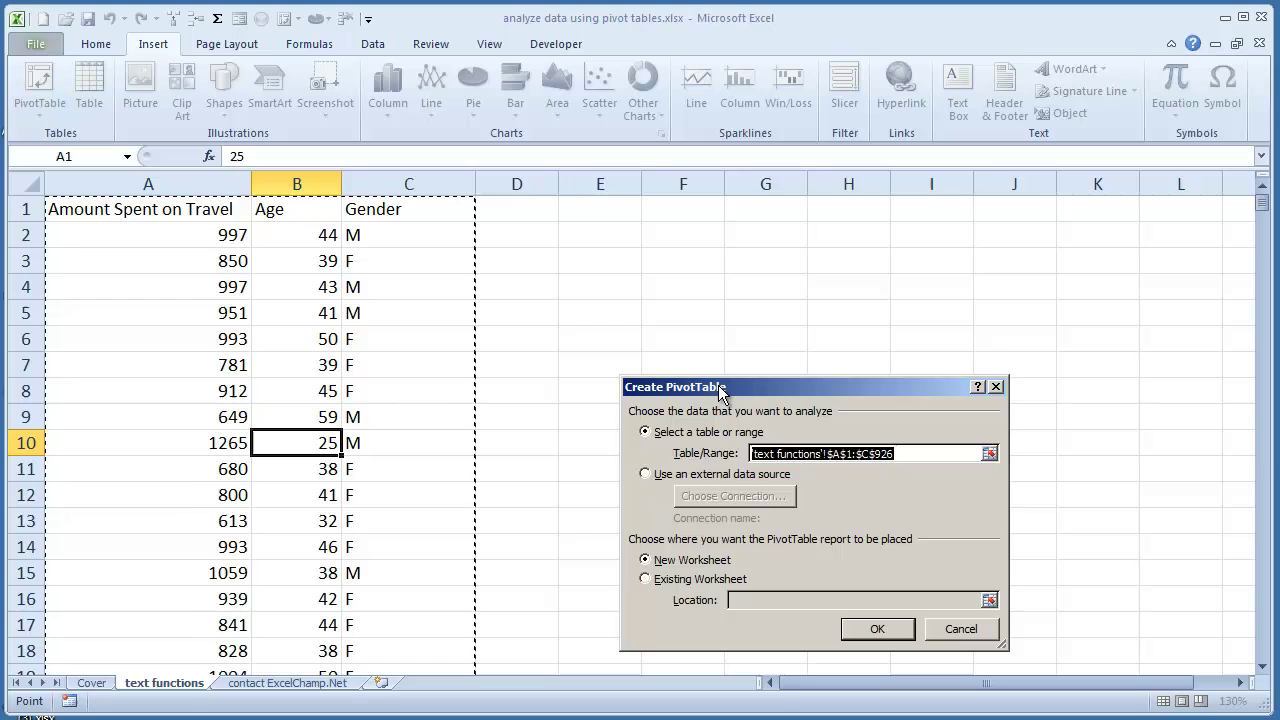
left_click_drag(730, 387, 648, 239)
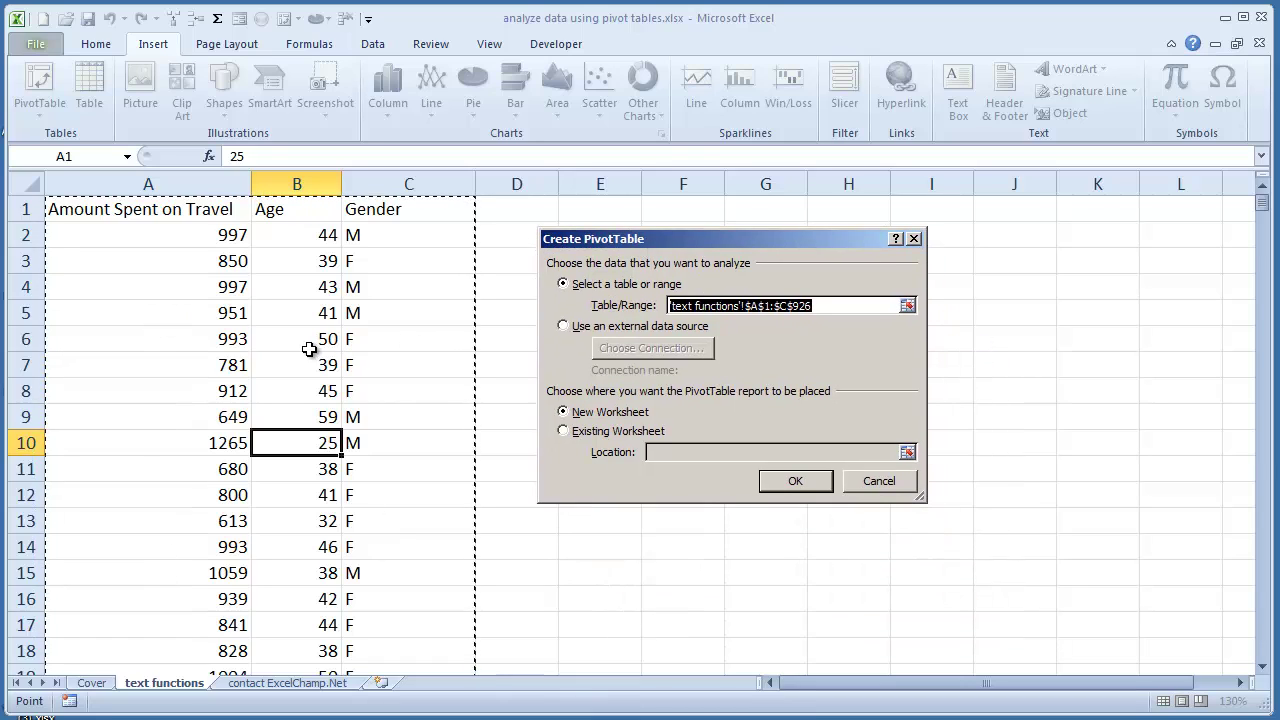
left_click(795, 482)
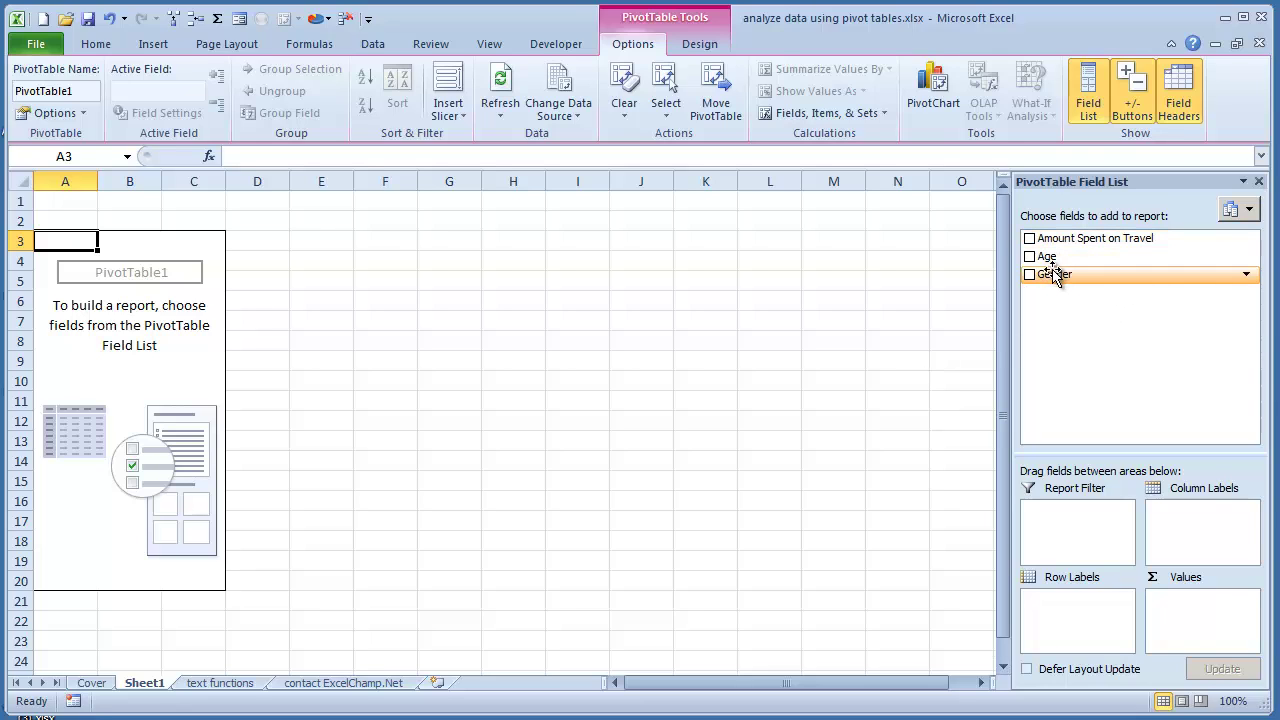
- Put Gender in Row Labels and Amount Spent on Travel in Values (F 413632, M 426387)
left_click_drag(1055, 276, 1069, 625)
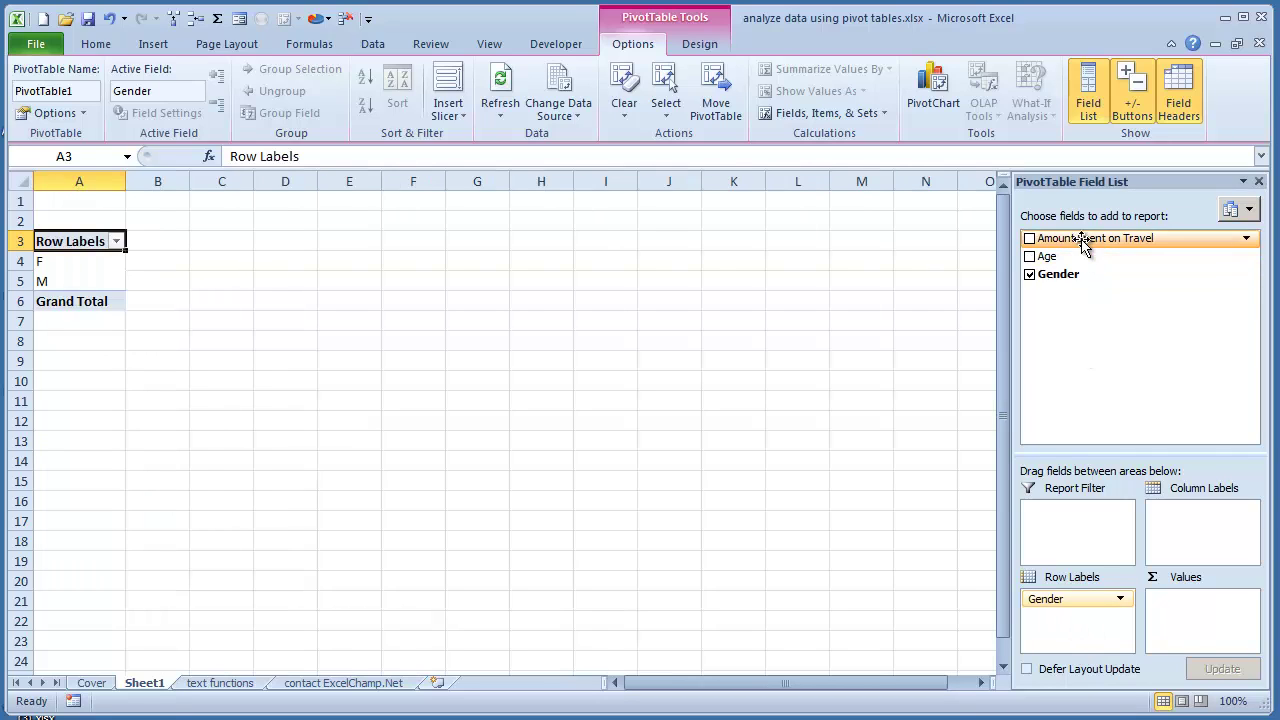
left_click_drag(1086, 238, 1200, 615)
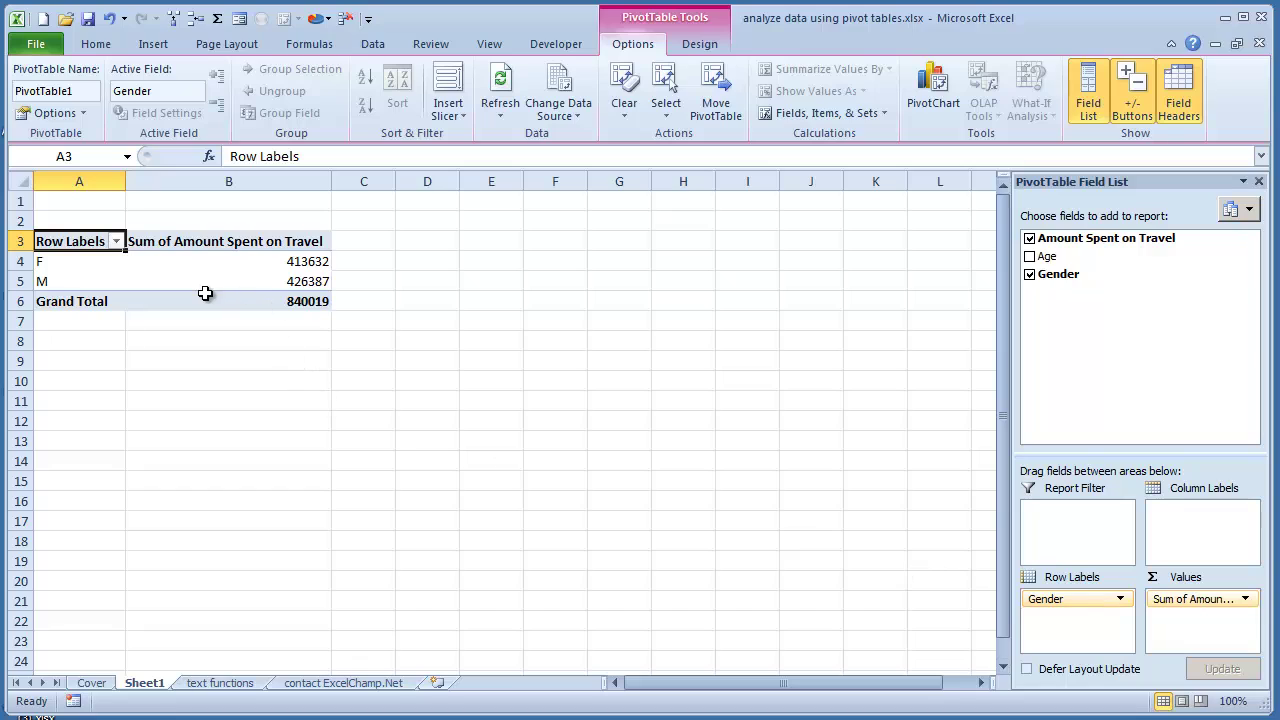
mouse_move(204, 290)
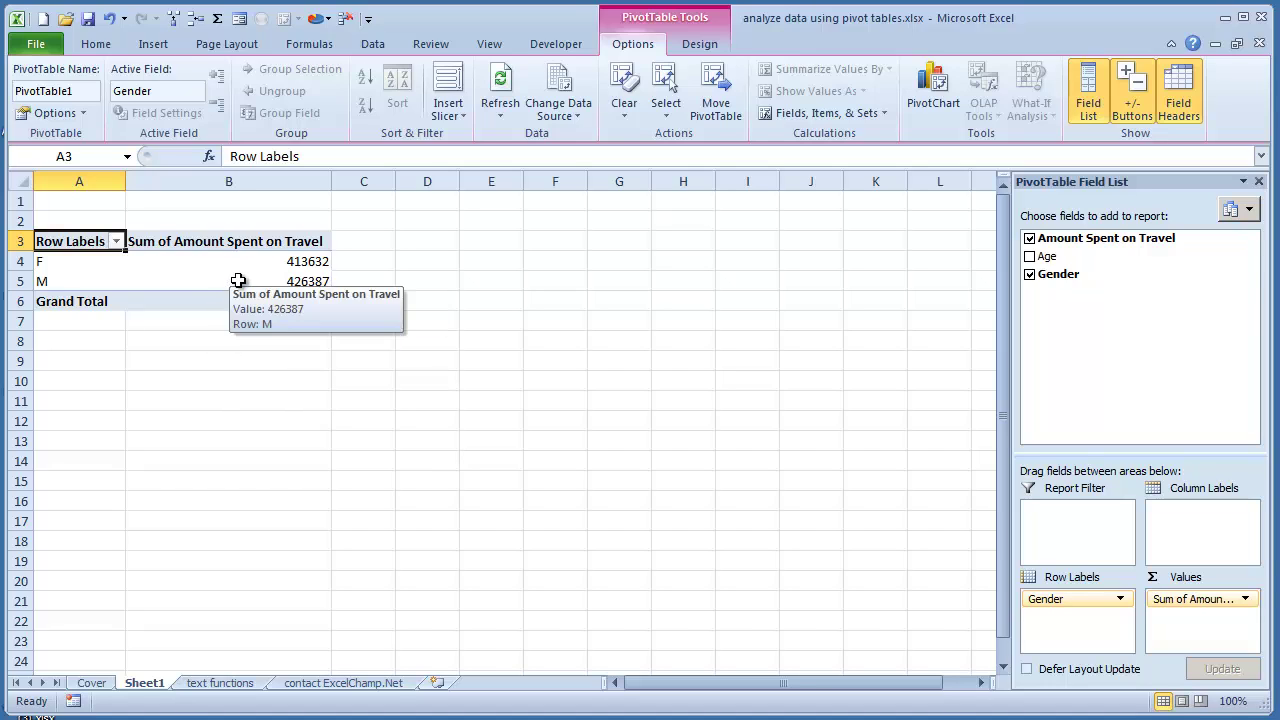
mouse_move(244, 269)
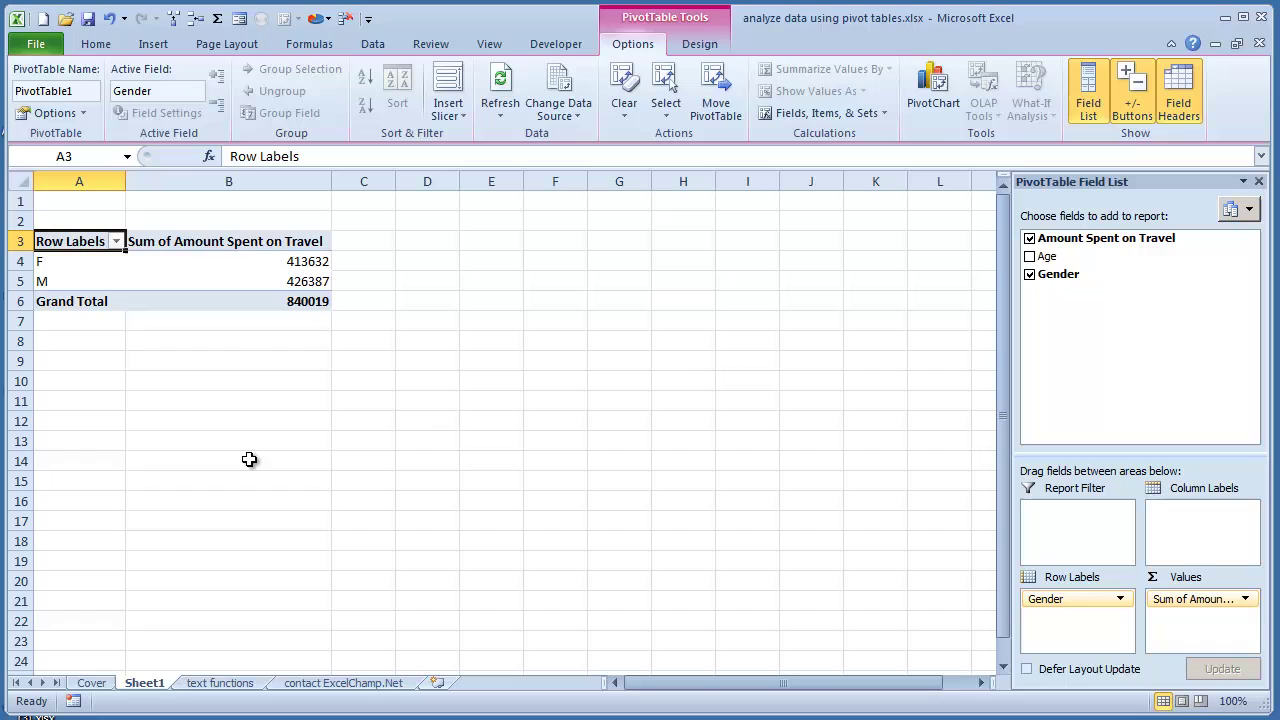
- Swap Gender for Age as the row field, keeping only Sum of Amount Spent on Travel in Values
left_click(1030, 275)
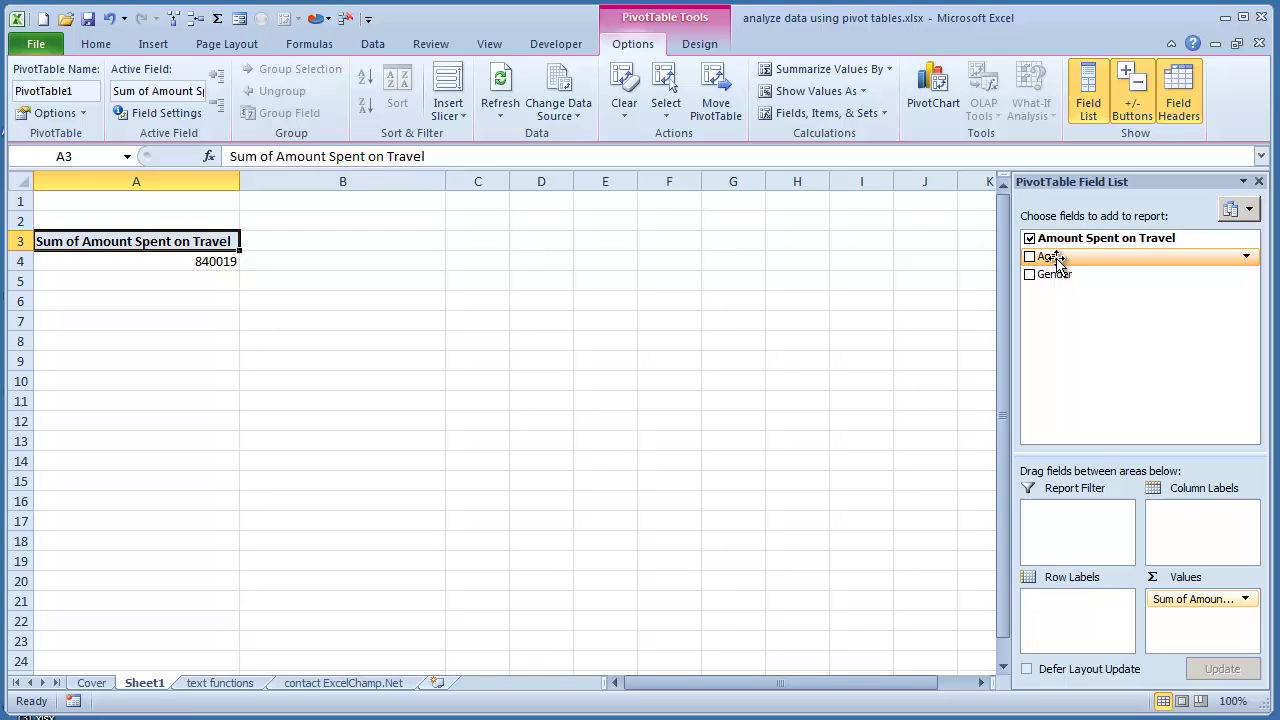
left_click(1030, 257)
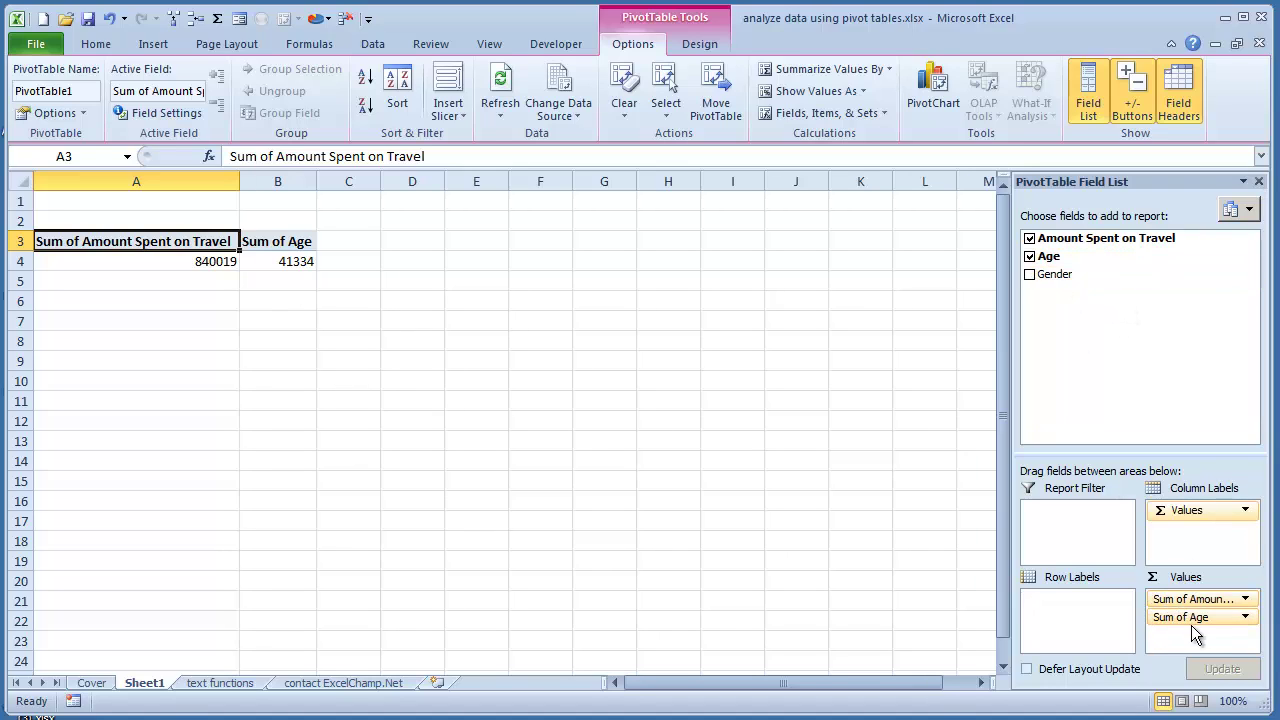
left_click_drag(1181, 622, 1136, 390)
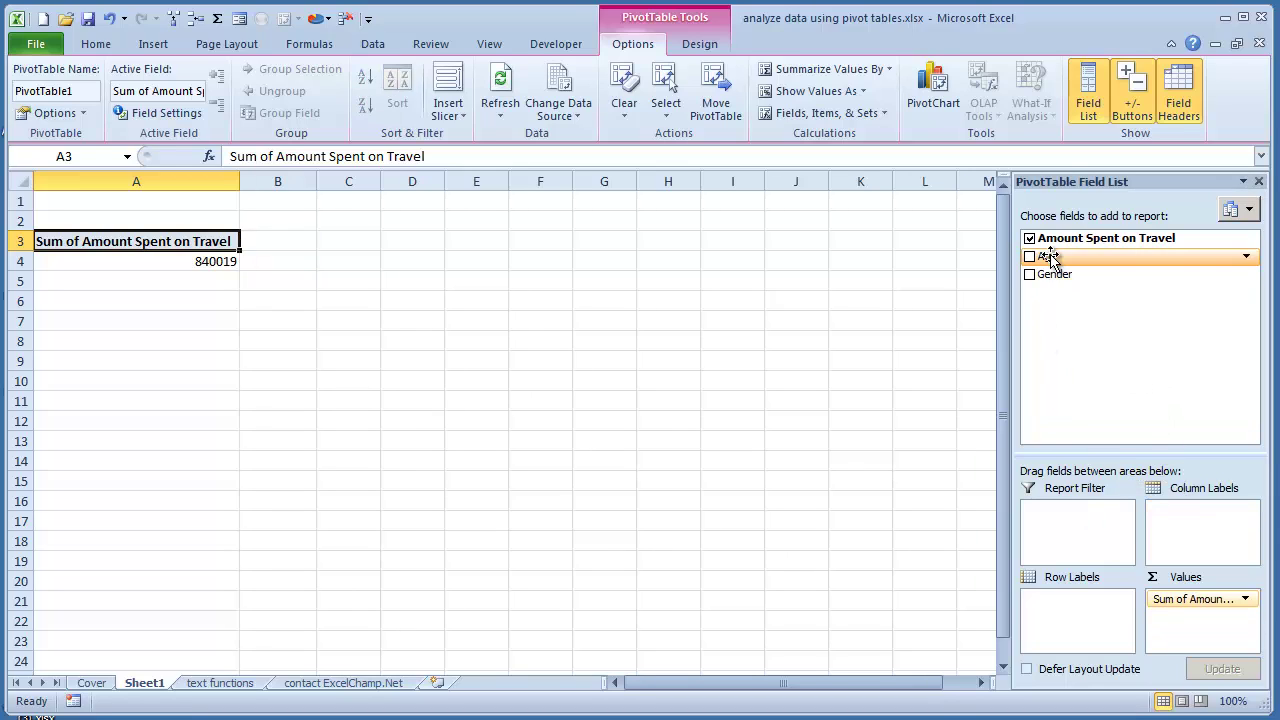
left_click_drag(1046, 256, 1055, 616)
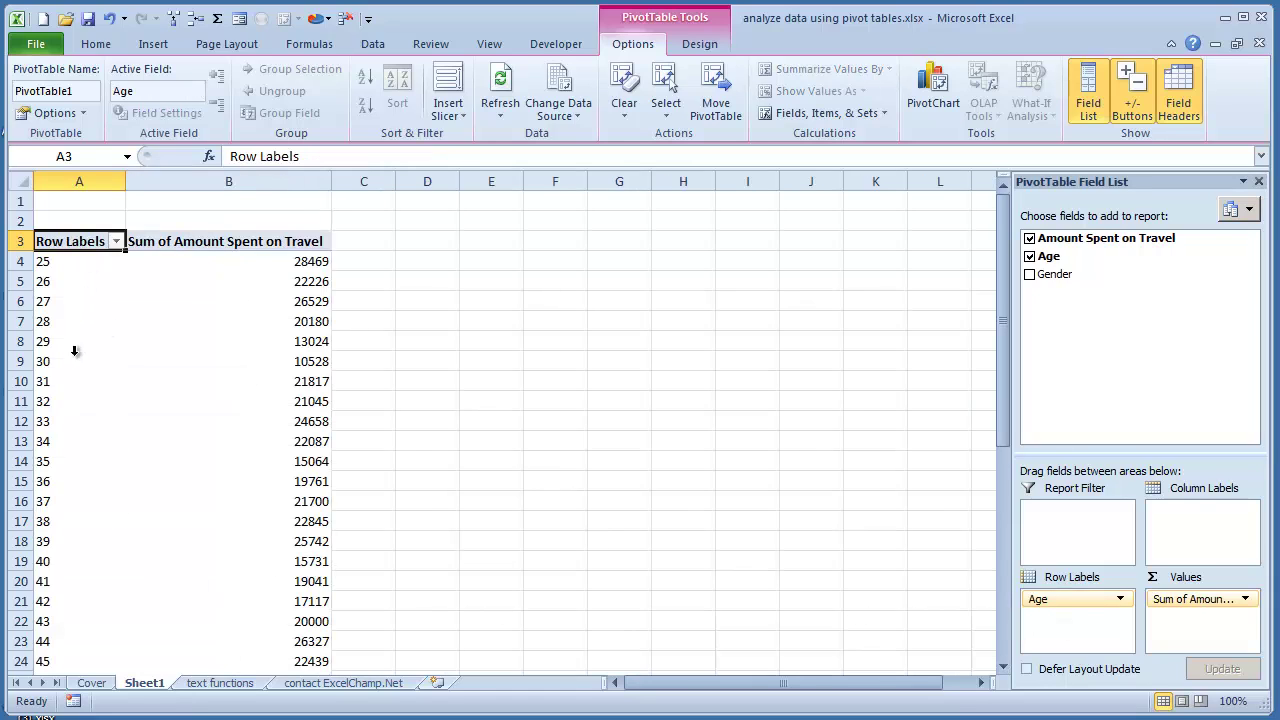
left_click(251, 266)
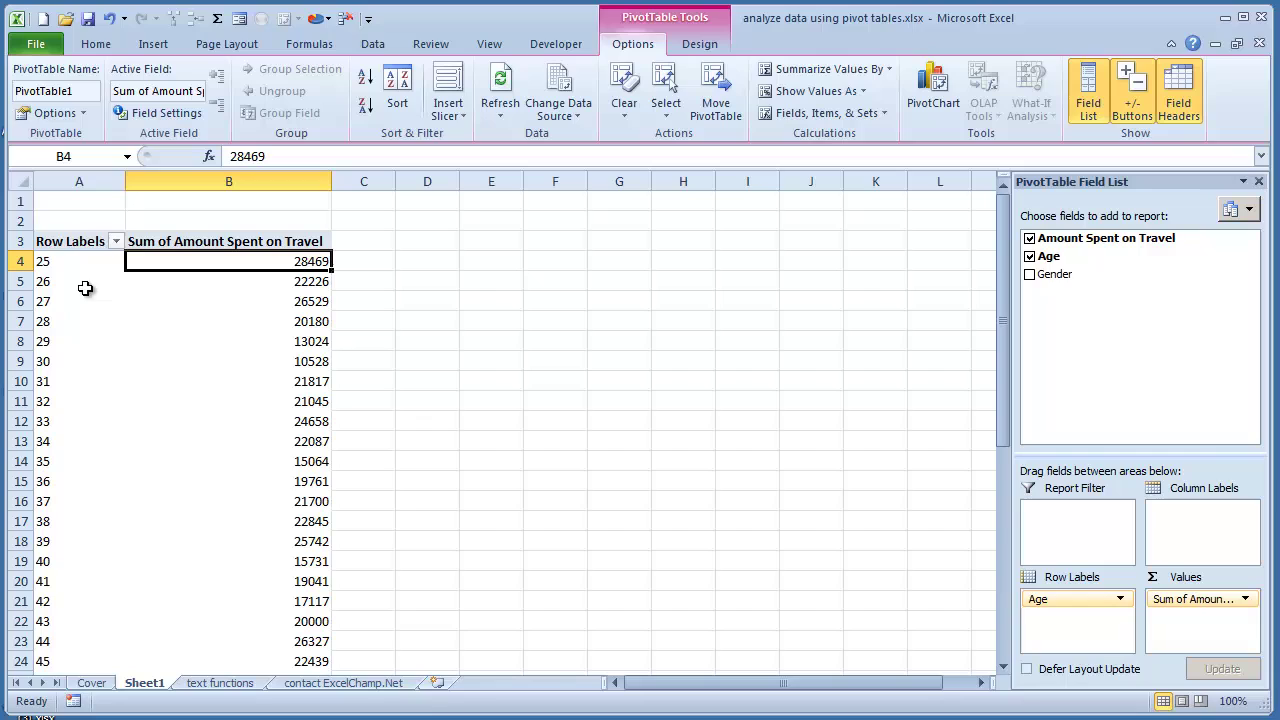
left_click(72, 261)
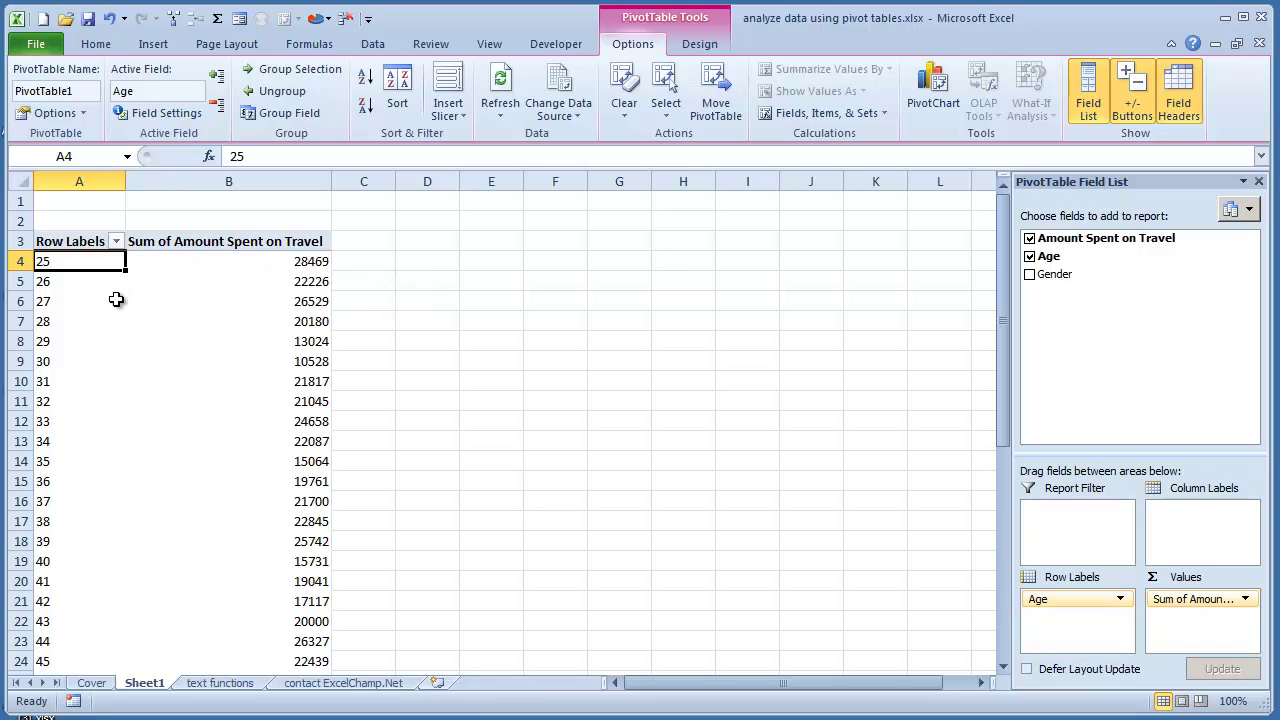
left_click(254, 283)
scroll(263, 372, "down", 1)
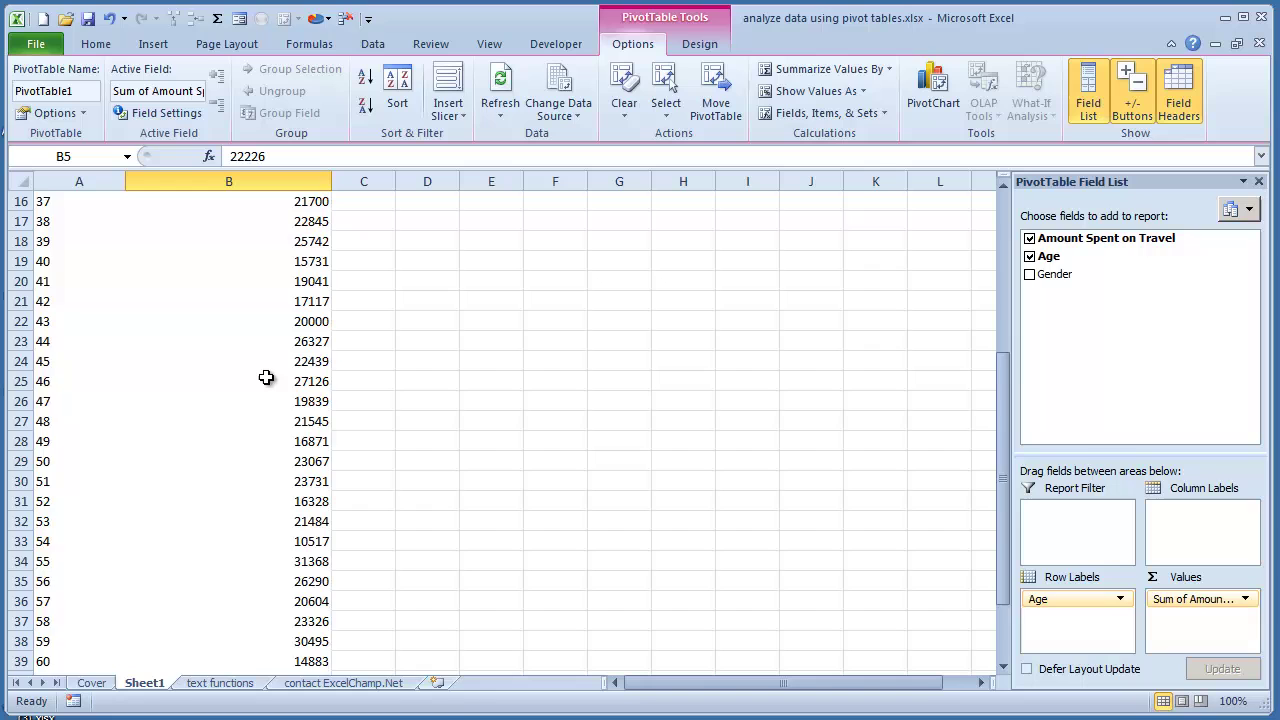
scroll(266, 377, "down", 3)
scroll(269, 386, "up", 8)
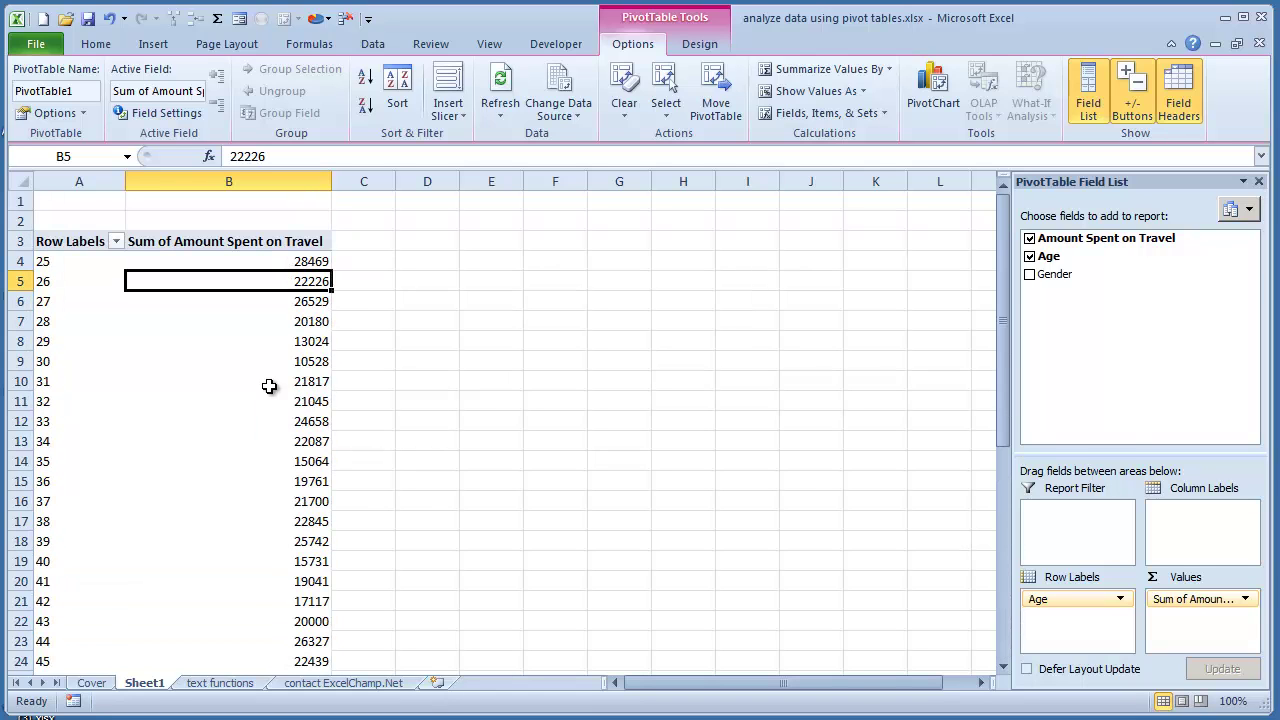
scroll(269, 386, "down", 7)
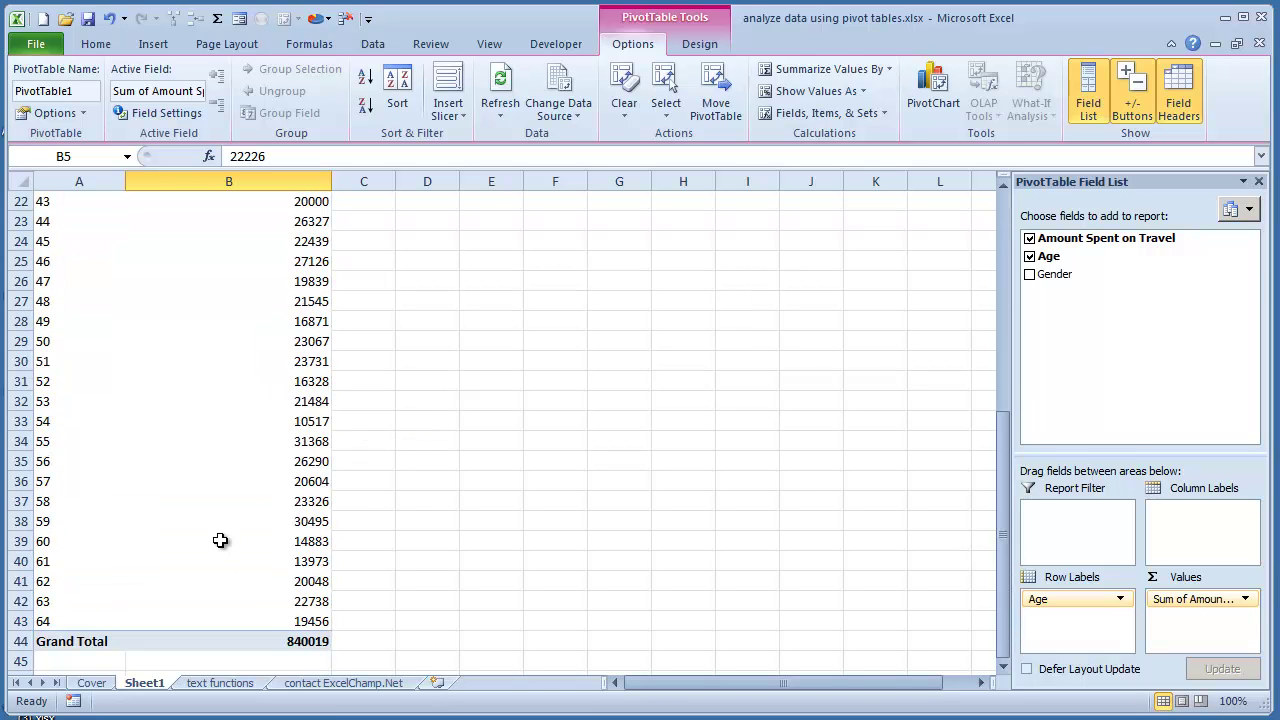
mouse_move(231, 608)
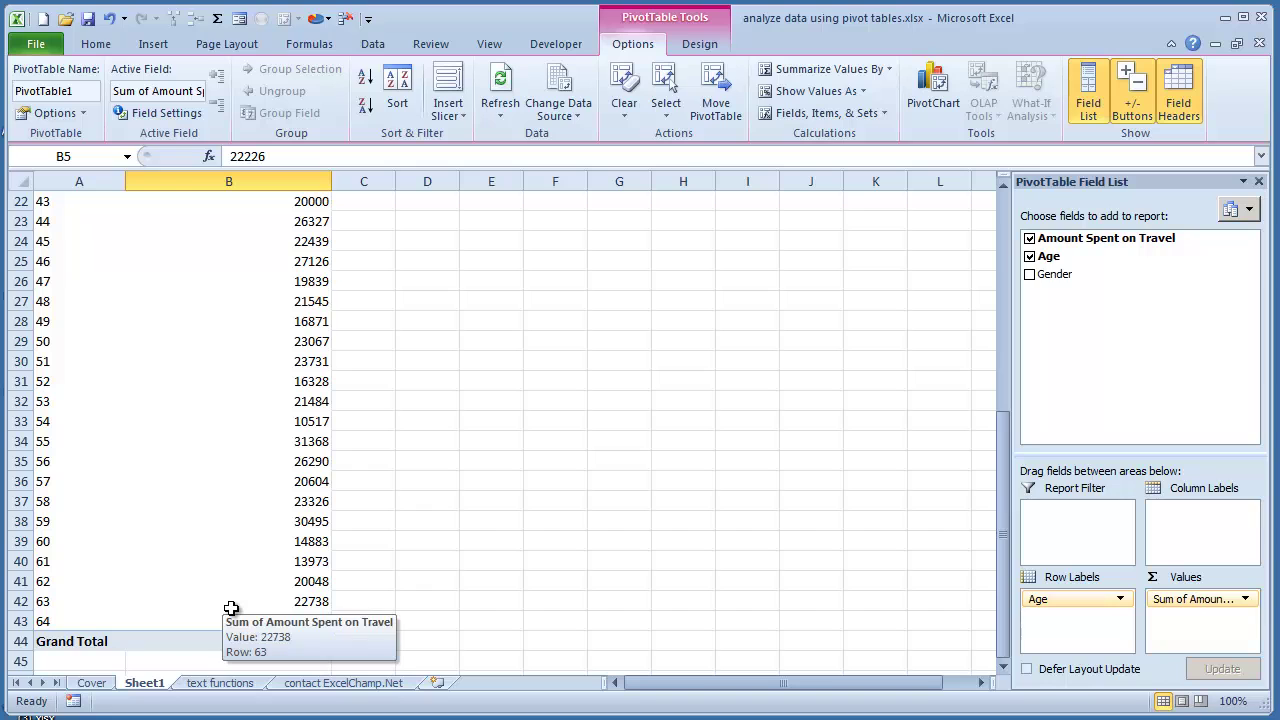
scroll(259, 428, "up", 4)
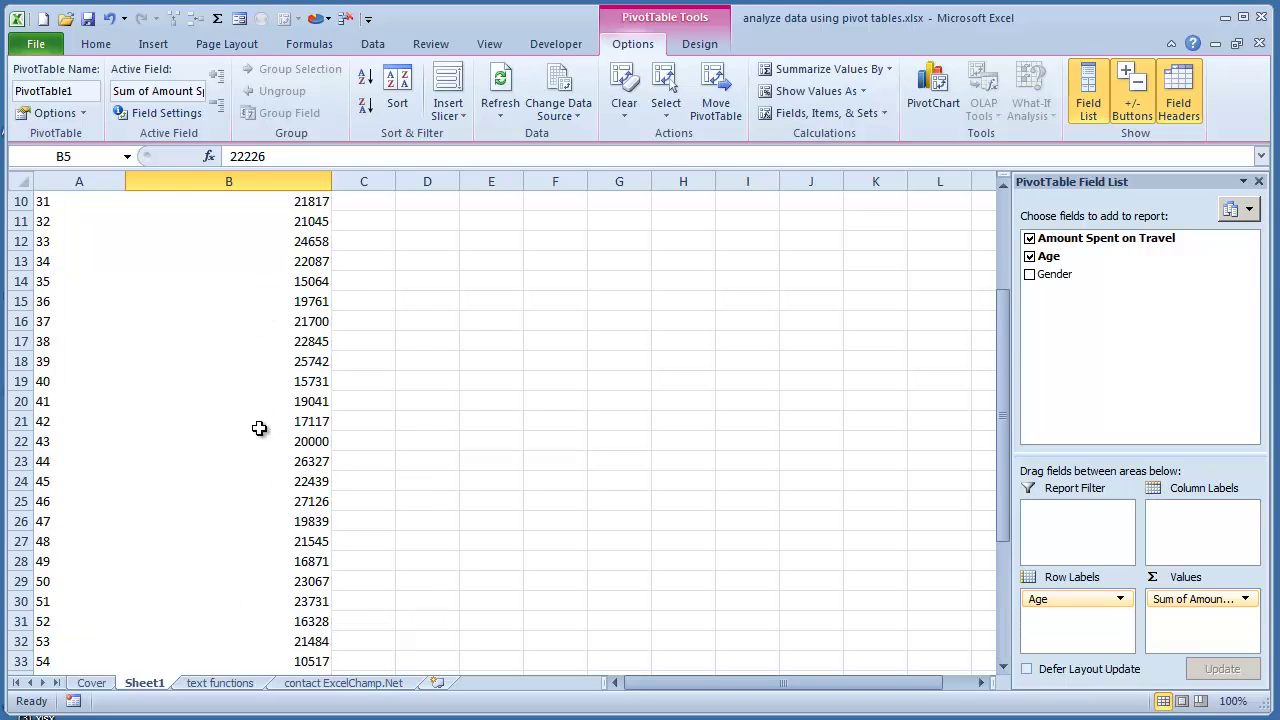
scroll(259, 428, "up", 2)
scroll(259, 428, "up", 1)
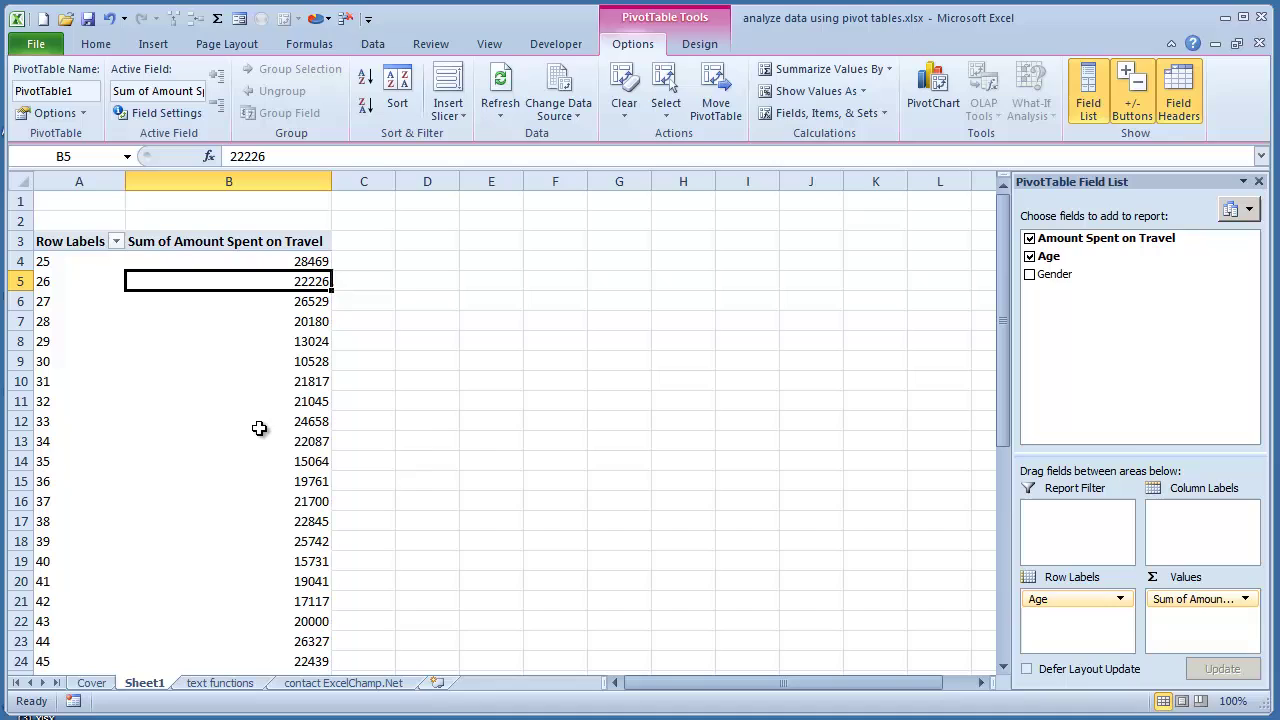
mouse_move(256, 428)
mouse_move(71, 363)
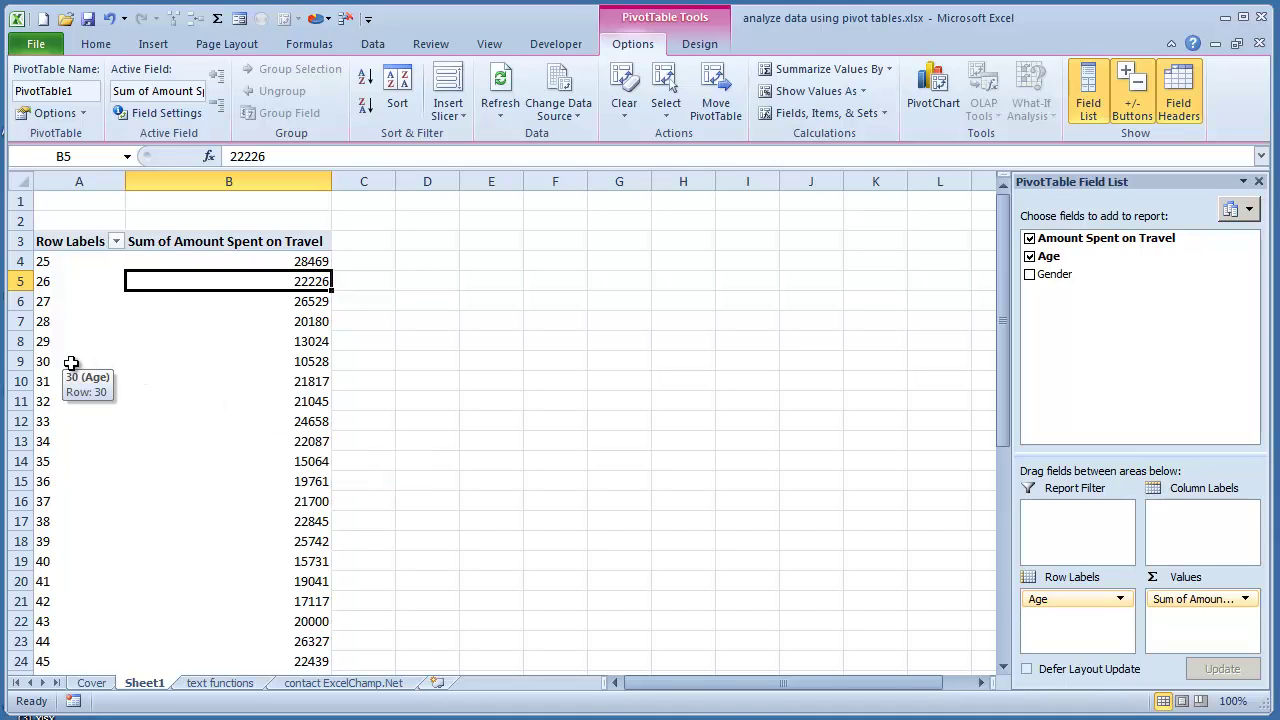
- Open the Group settings for the Age row labels, showing start 25, end 64, by 10
left_click(71, 363)
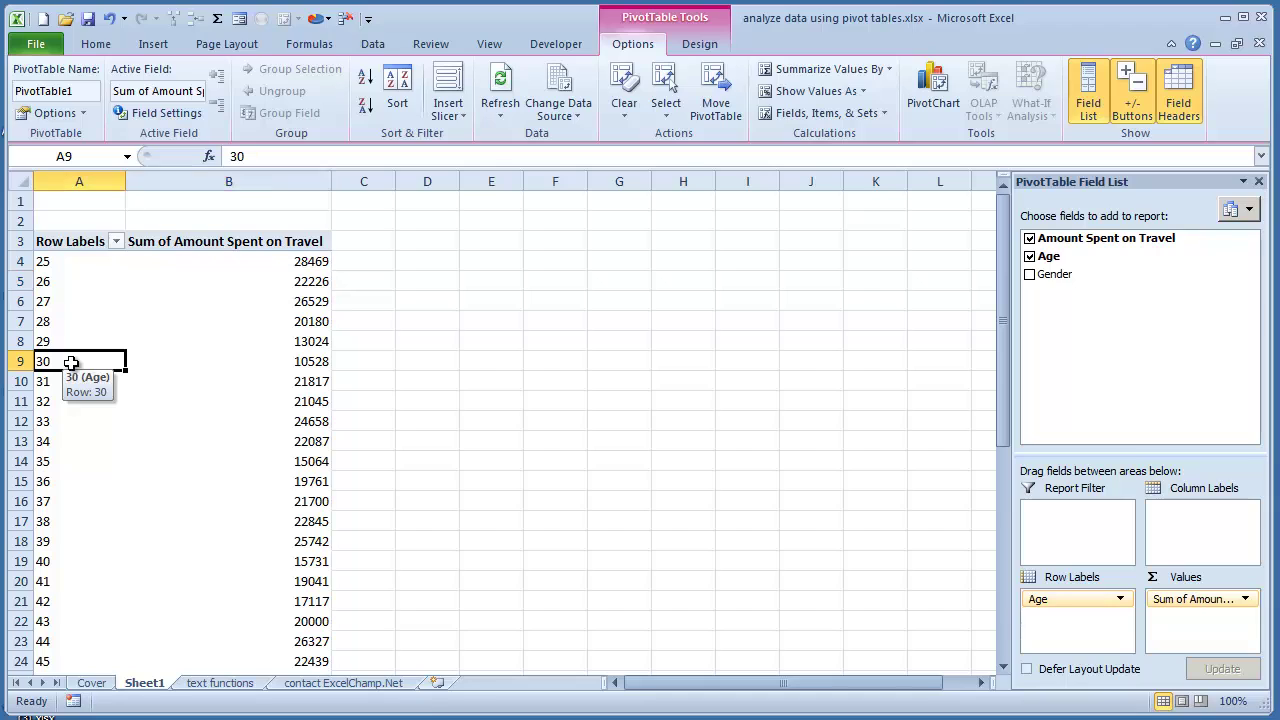
left_click(47, 293)
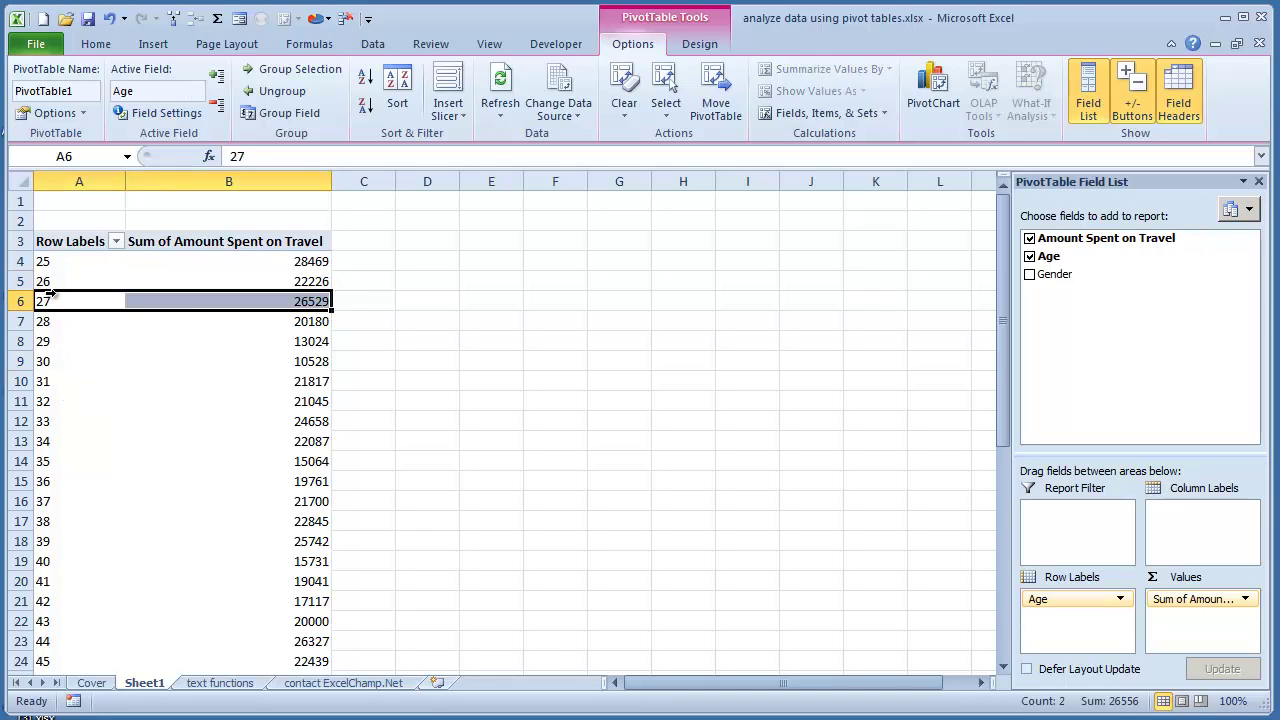
mouse_move(60, 305)
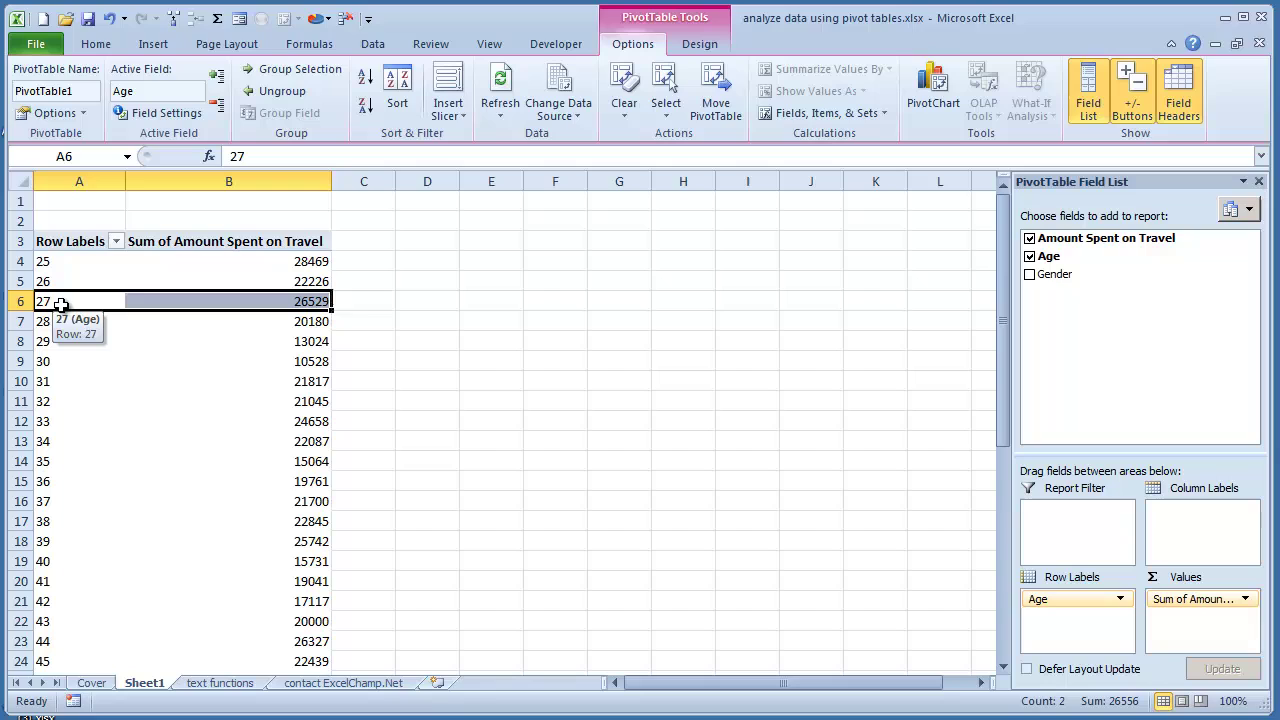
right_click(58, 308)
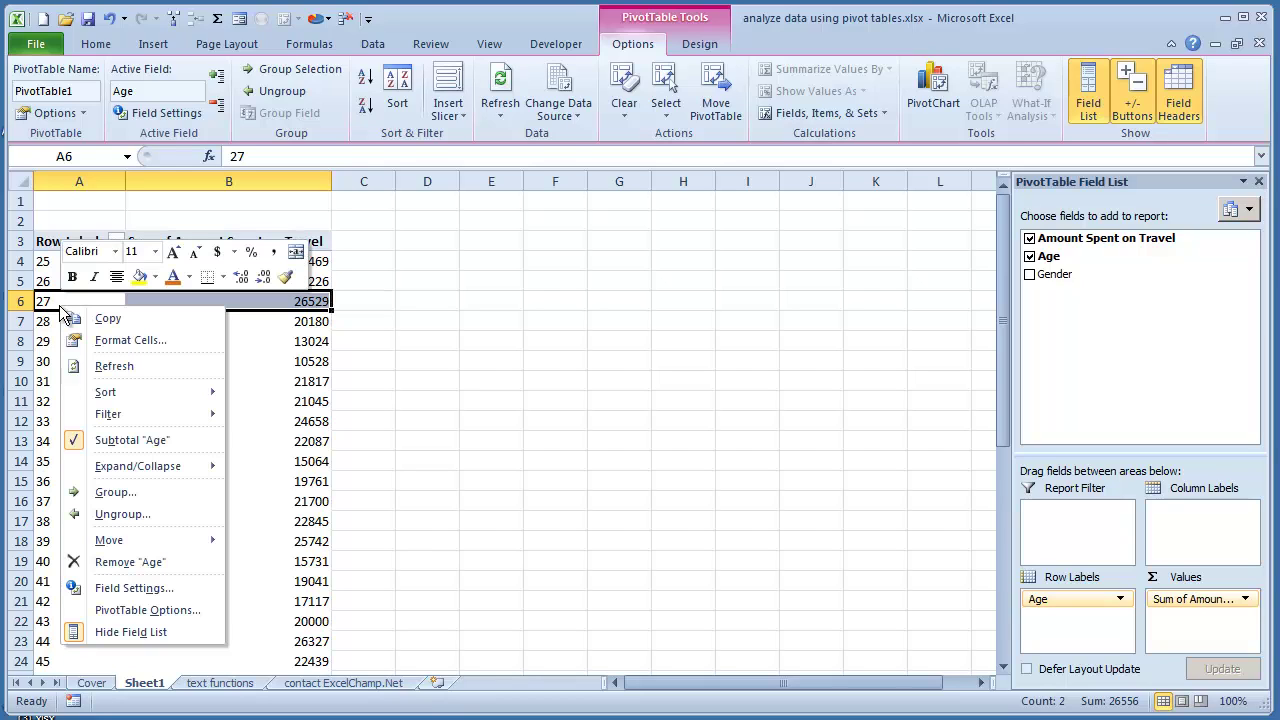
left_click(125, 500)
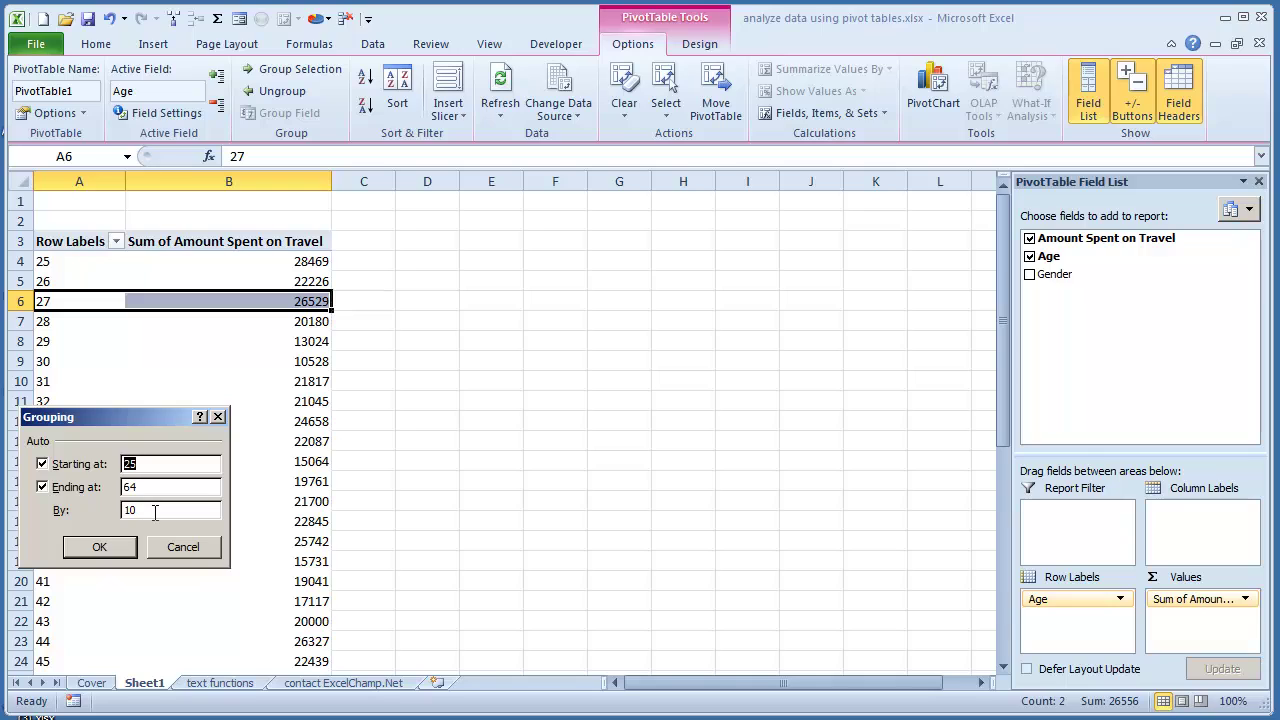
- Accept Age grouping from 25 to 64 by 10, giving bands 25-34 through 55-64
left_click(100, 547)
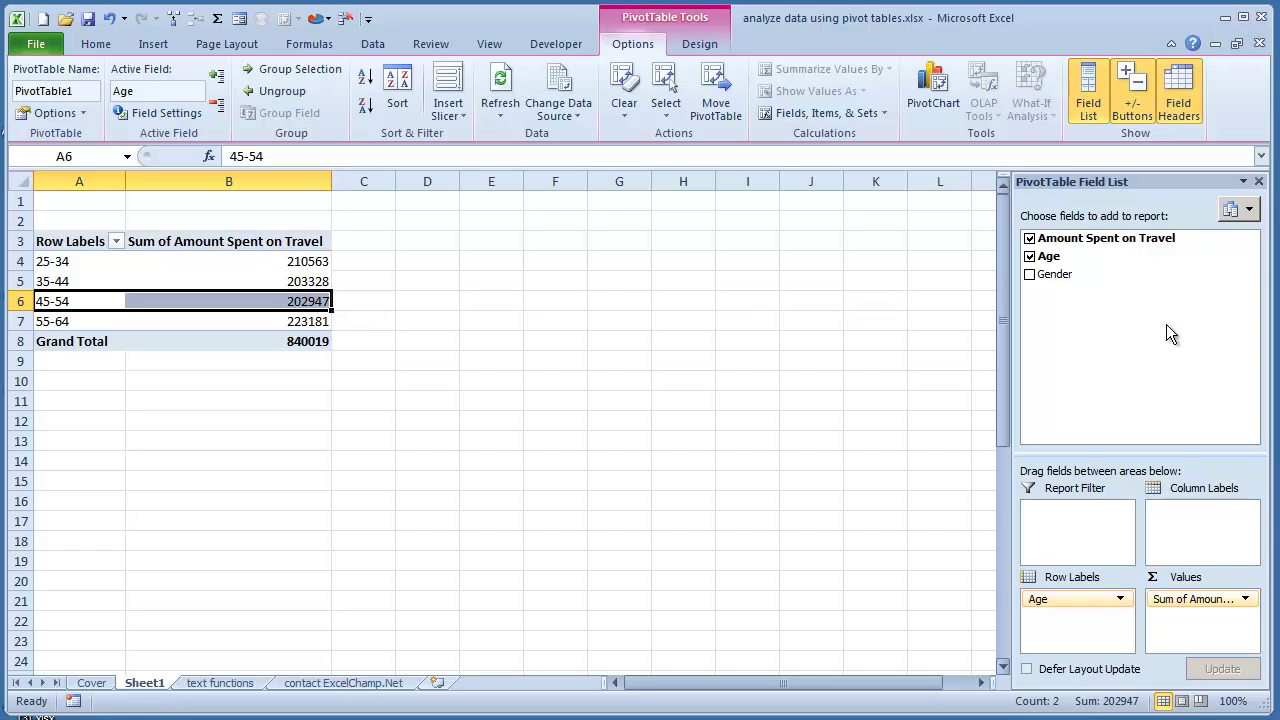
- Add Gender as column labels so each age band shows F and M totals
left_click_drag(1055, 274, 1189, 538)
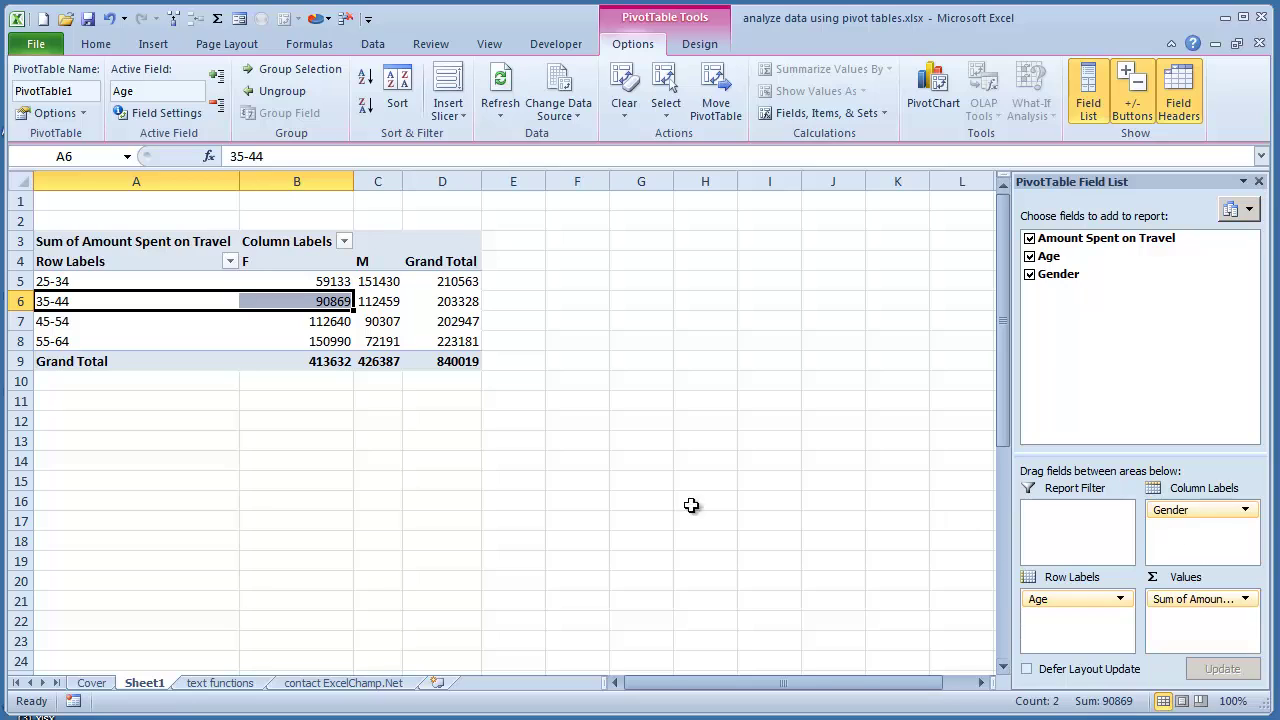
left_click(320, 407)
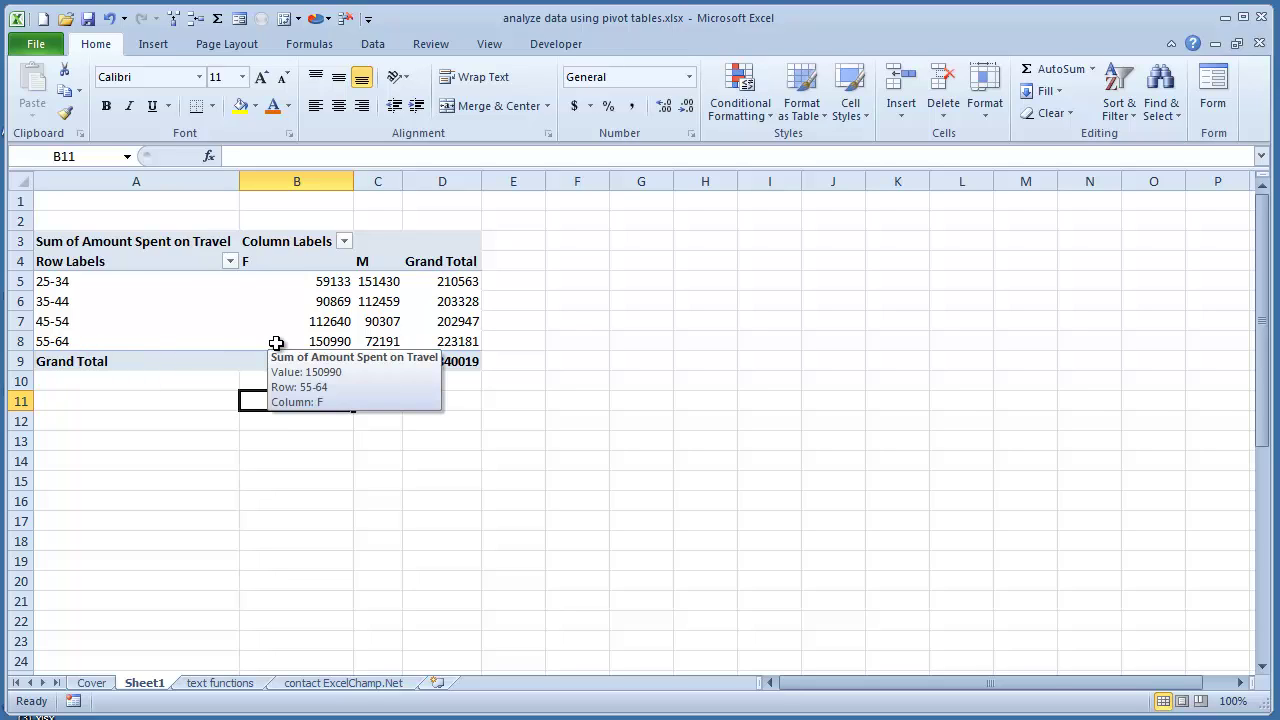
mouse_move(312, 343)
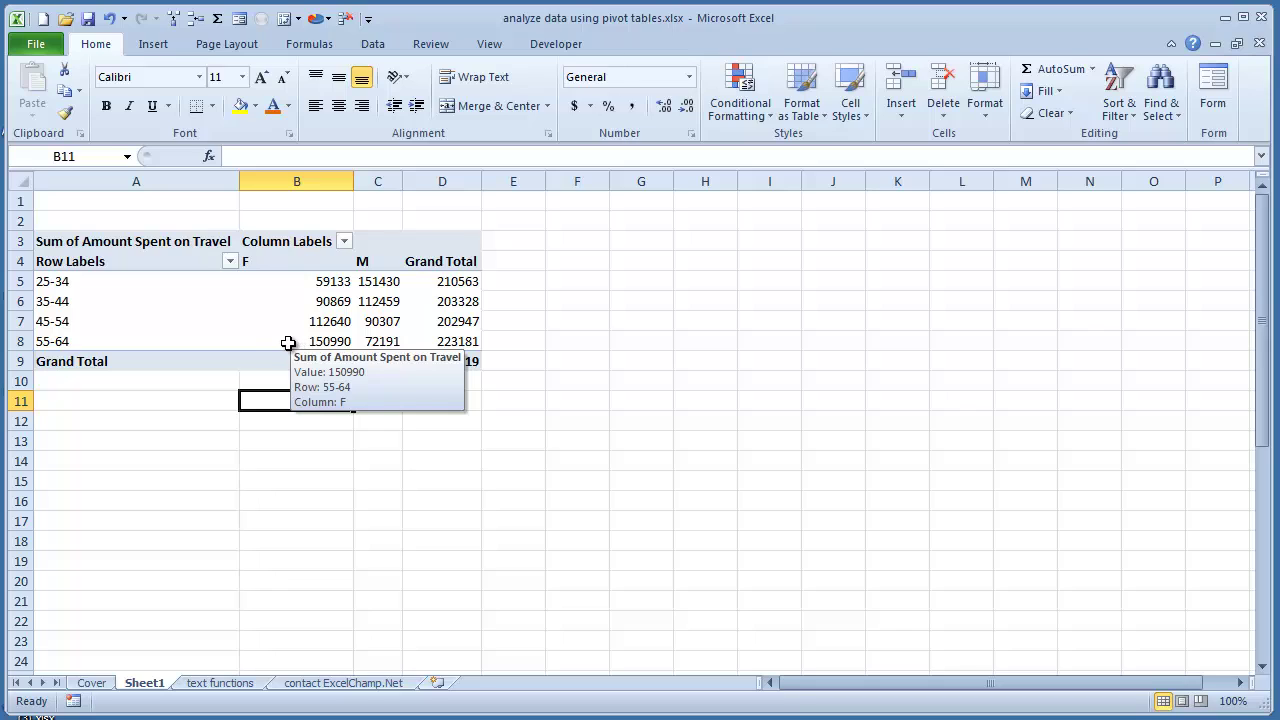
mouse_move(402, 345)
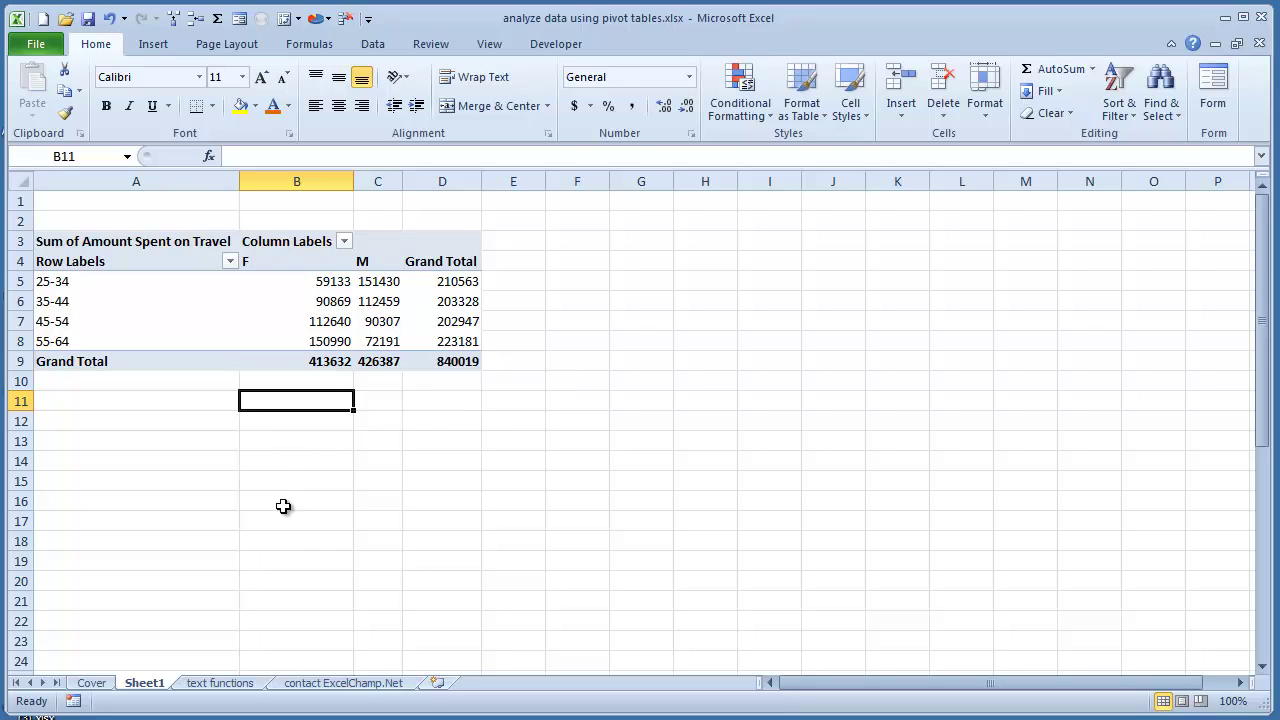
mouse_move(92, 286)
mouse_move(370, 282)
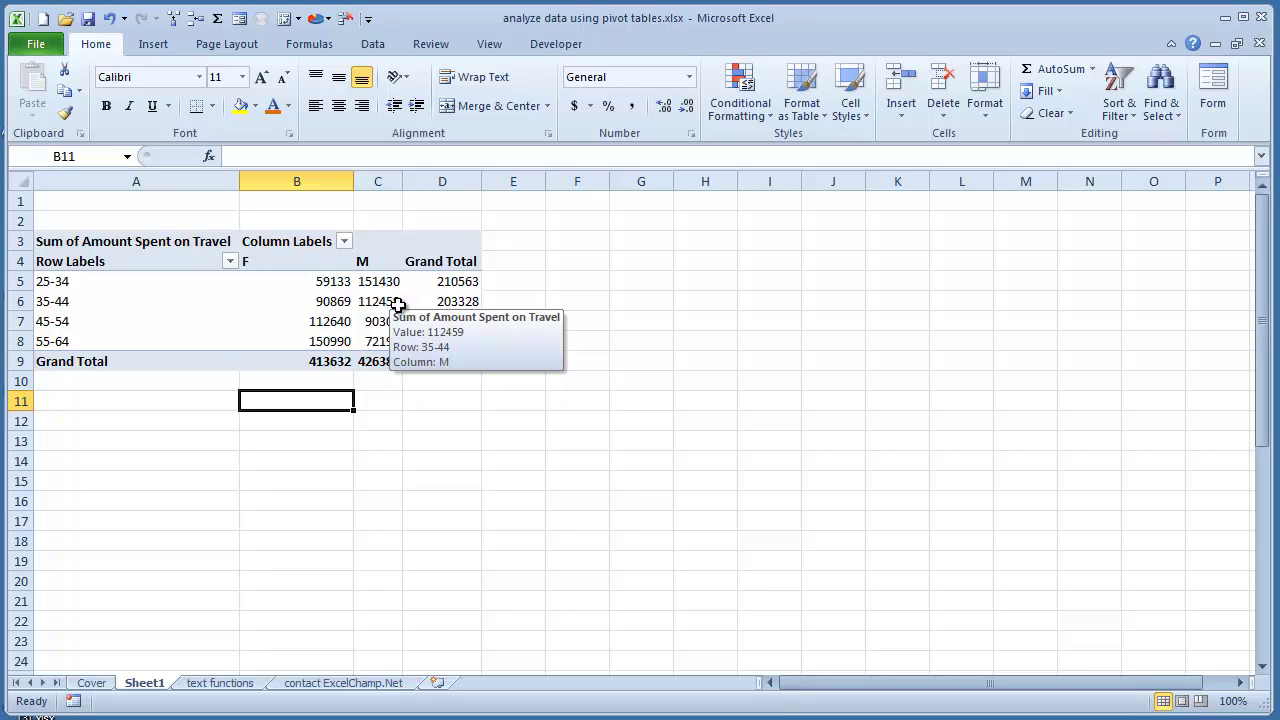
mouse_move(398, 322)
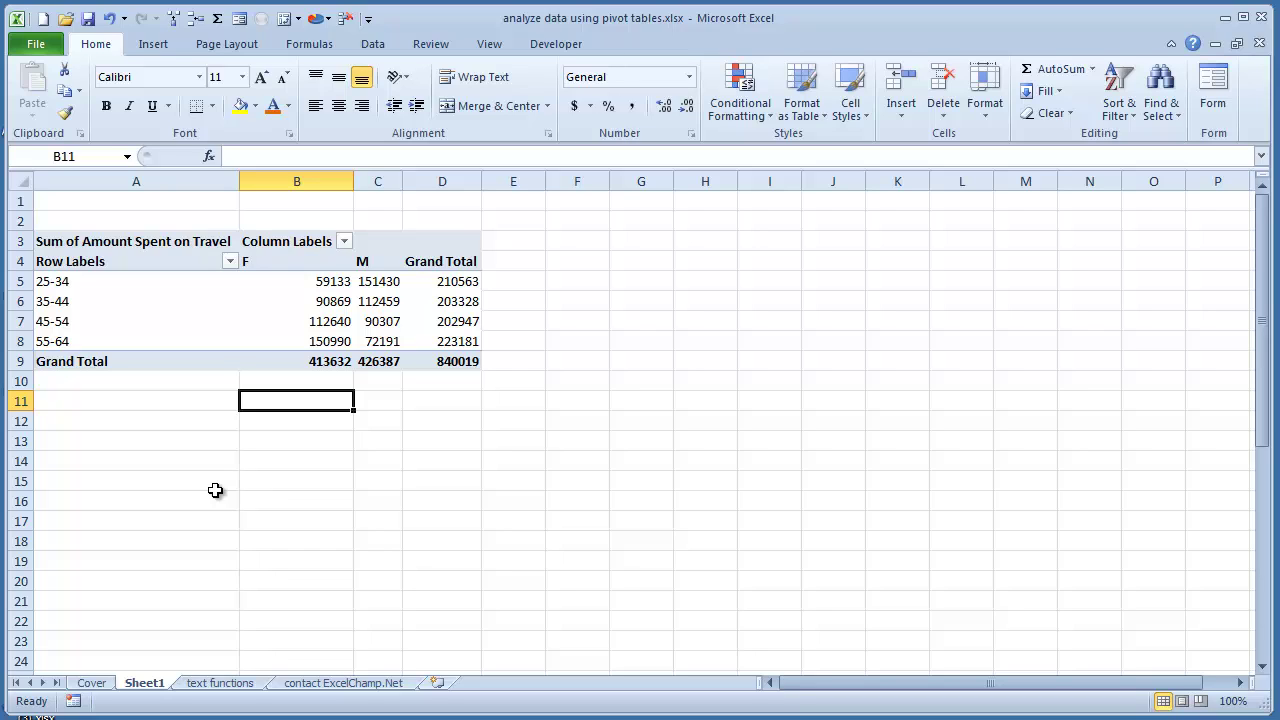
- Go to the 'contact ExcelChamp.Net' sheet and select cell D12
mouse_move(248, 292)
left_click(322, 684)
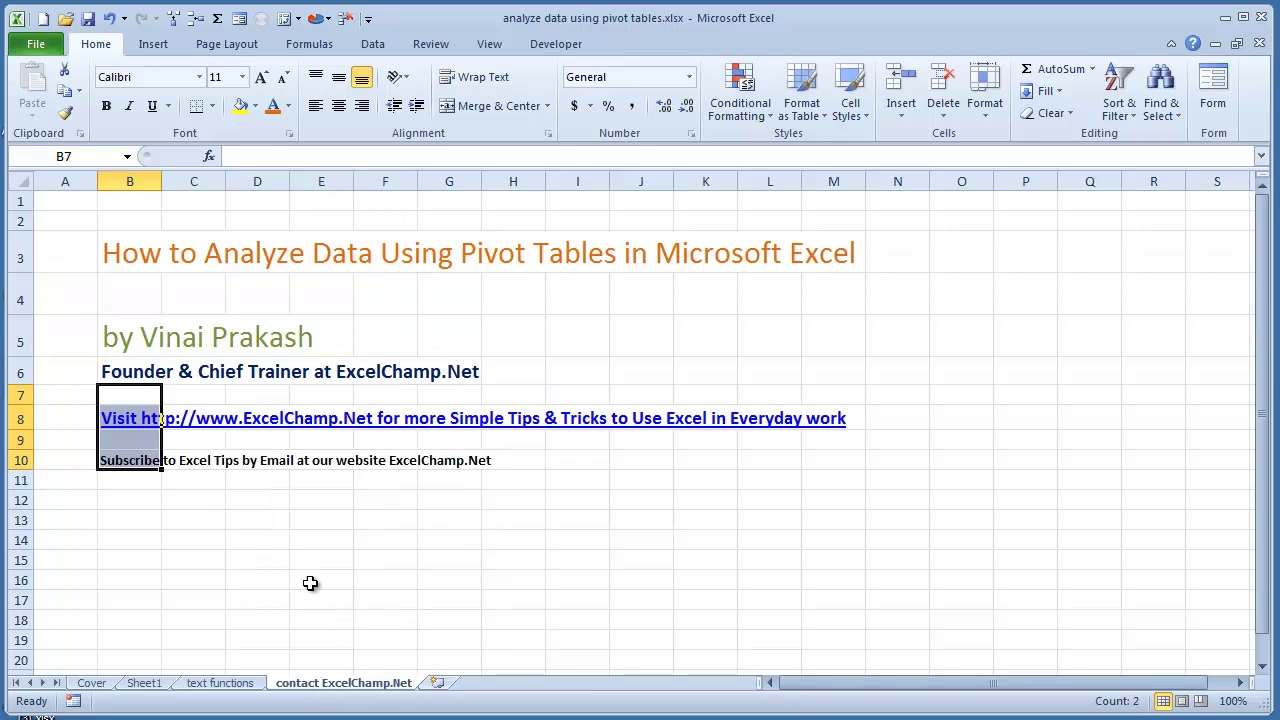
left_click(260, 497)
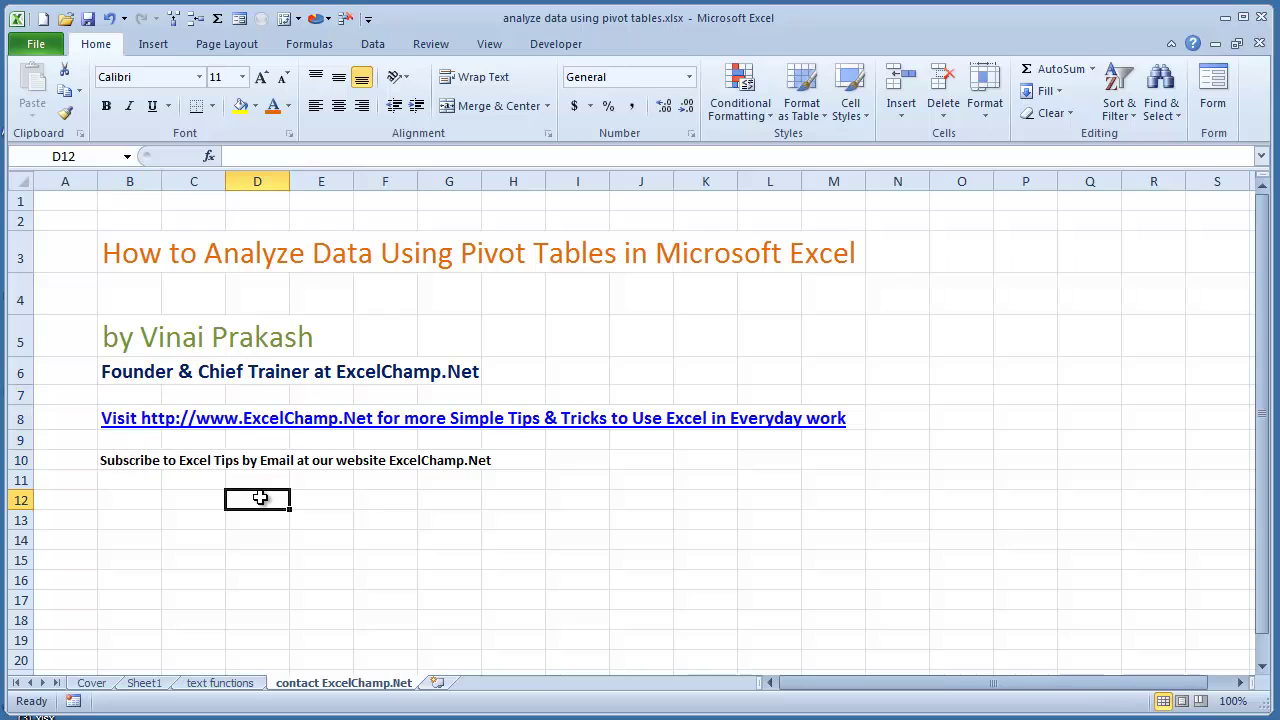